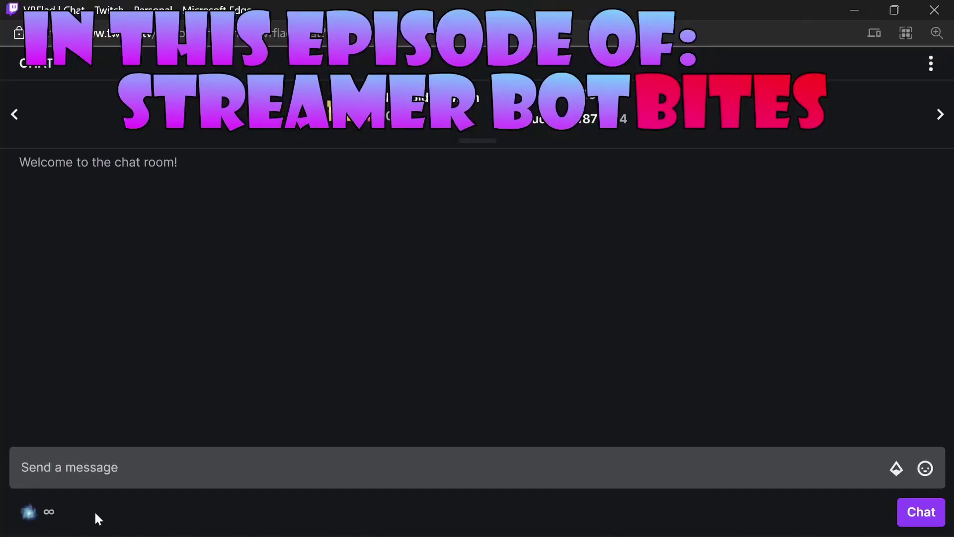
- Redeem the Ask Ouija! reward in the Twitch chat with the question "What is the best thing I can do to improve my stream?"
click(44, 513)
scroll(75, 462, down, 8)
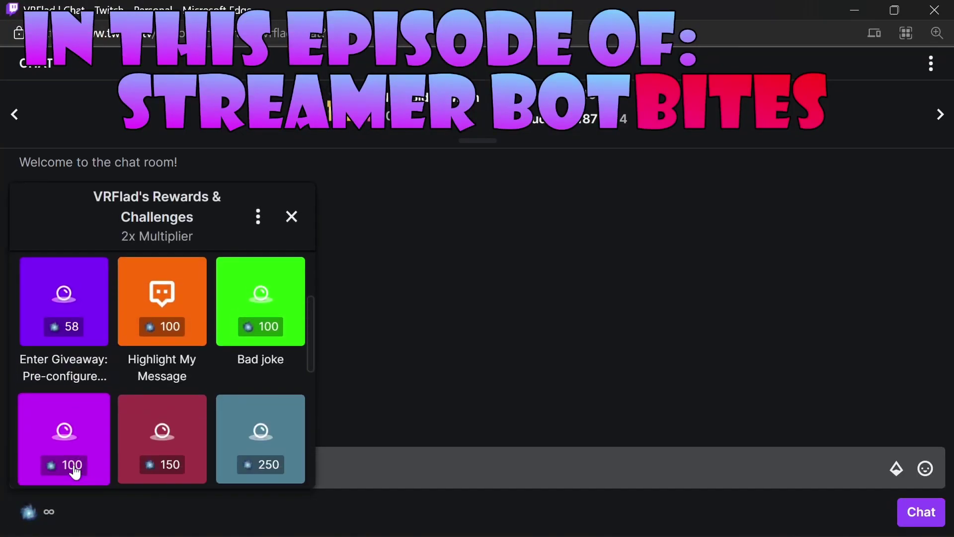
click(139, 363)
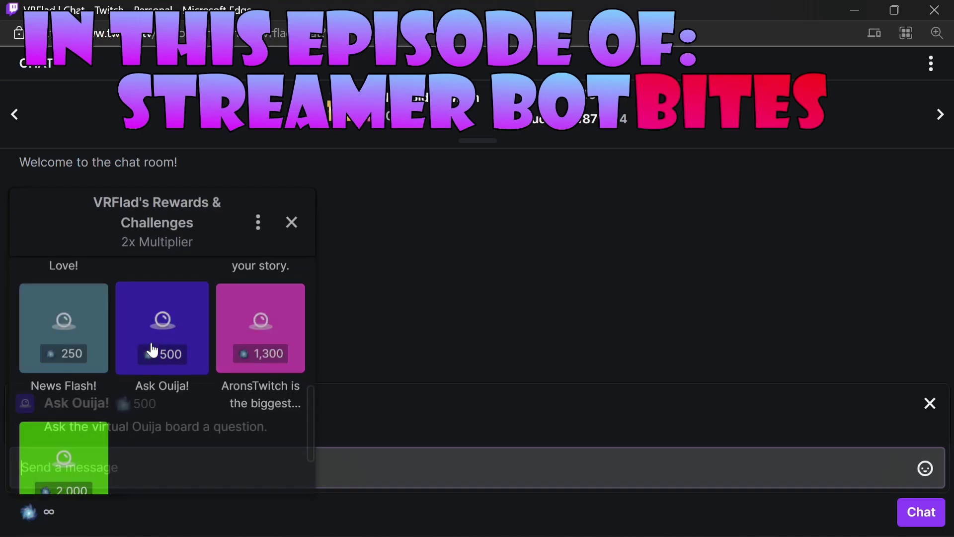
text(What is the best thing I can do to improve my stream?)
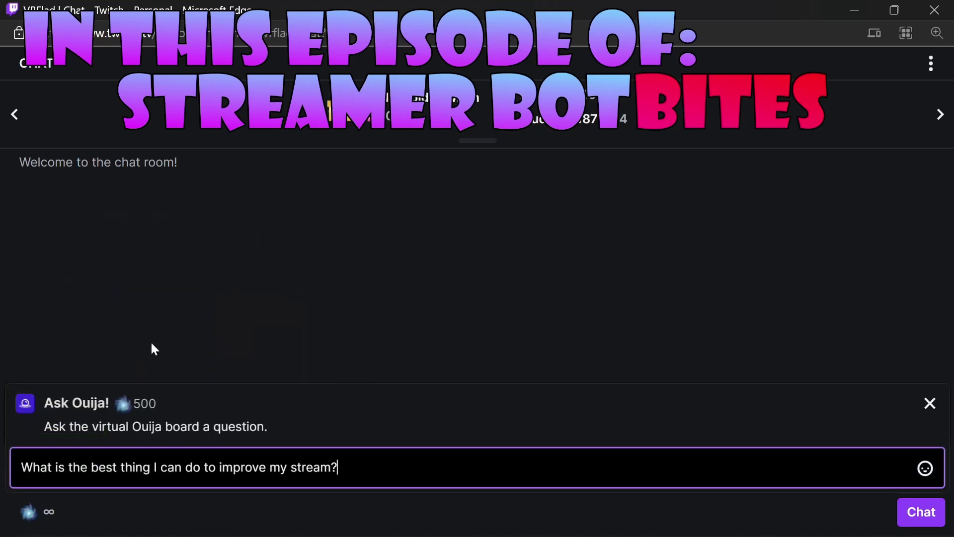
key(Return)
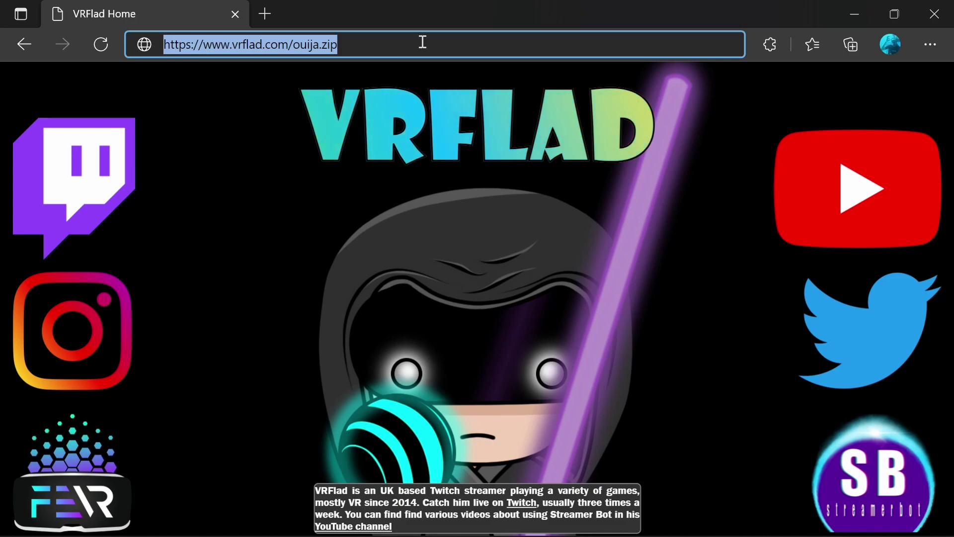
key(Escape)
key(Return)
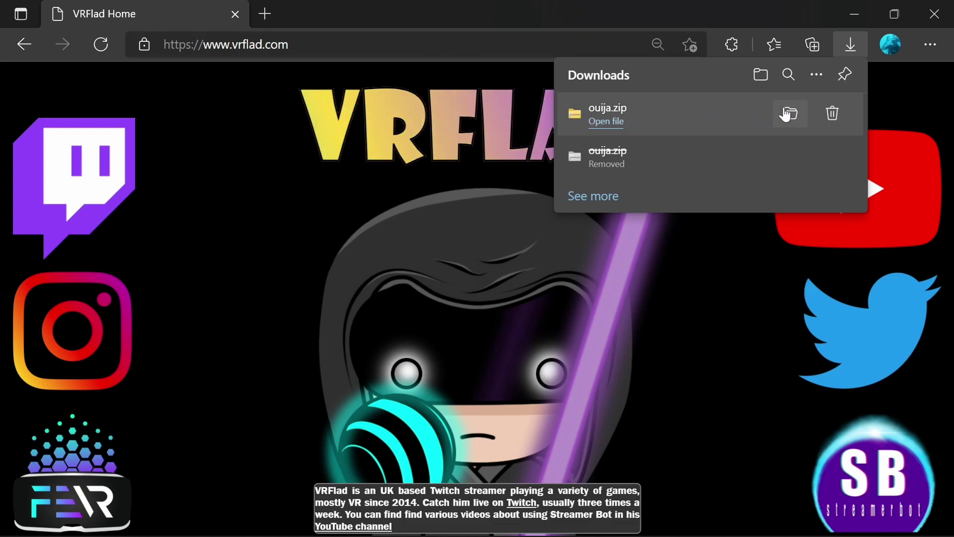
key(super+Tab)
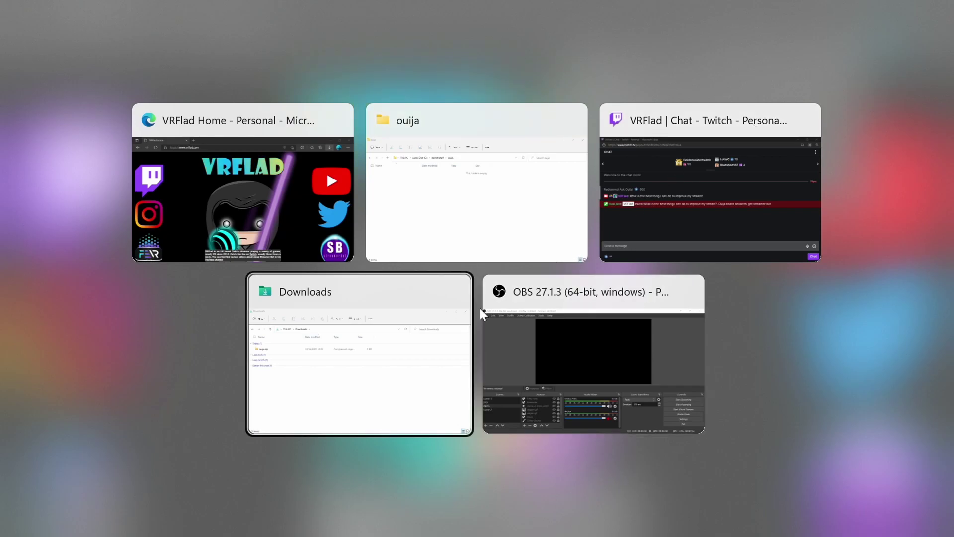
click(466, 295)
double_click(78, 176)
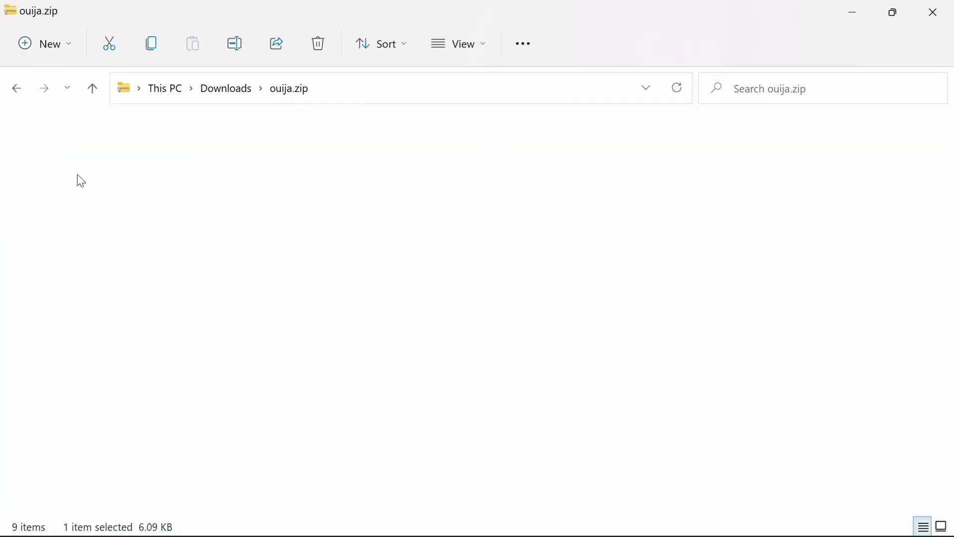
- Copy all files from ouija.zip into the C:\streamstuff\ouija folder
drag(180, 319, 50, 123)
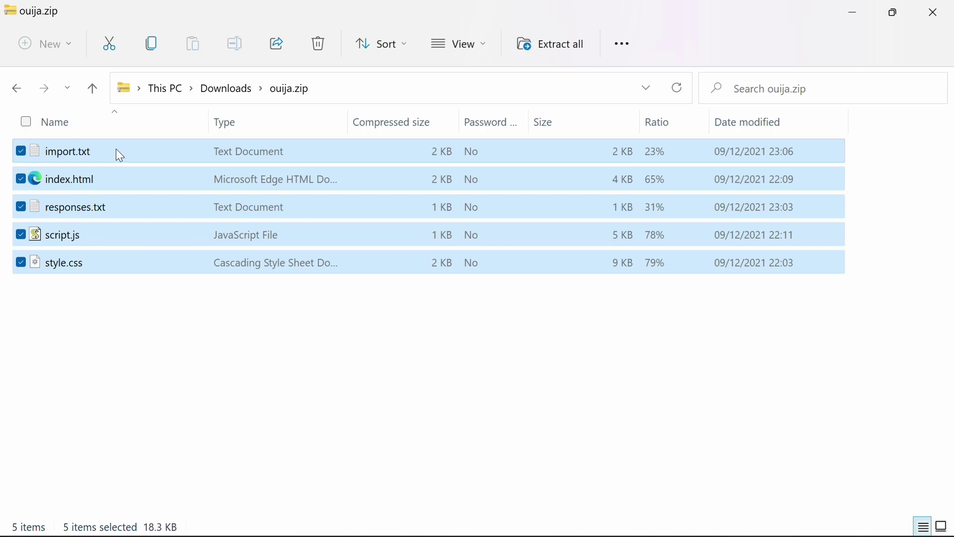
key(alt+Tab)
key(Tab)
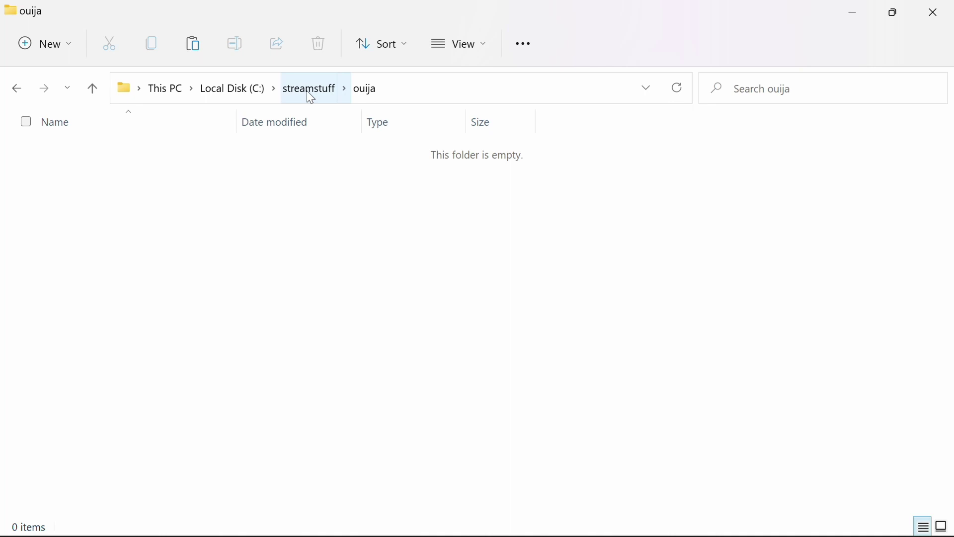
key(ctrl+v)
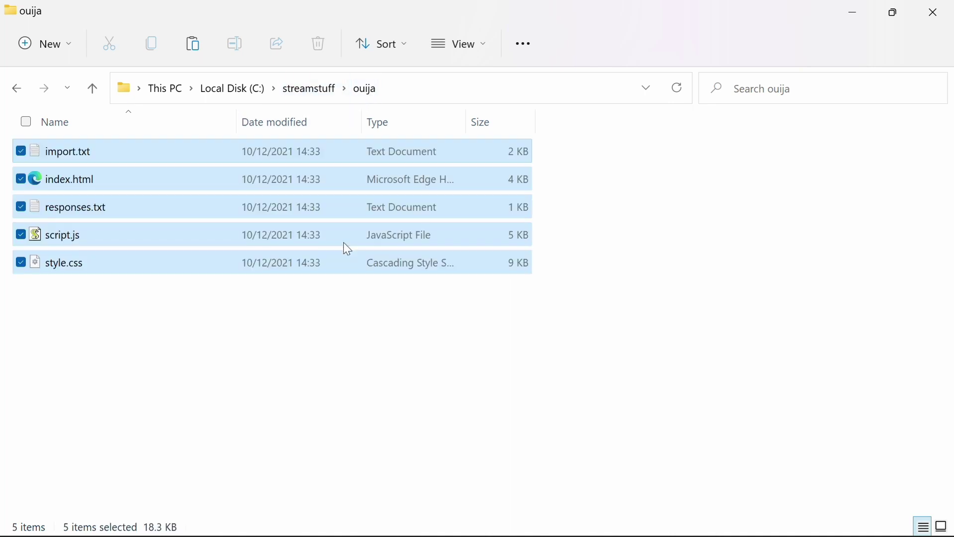
click(226, 292)
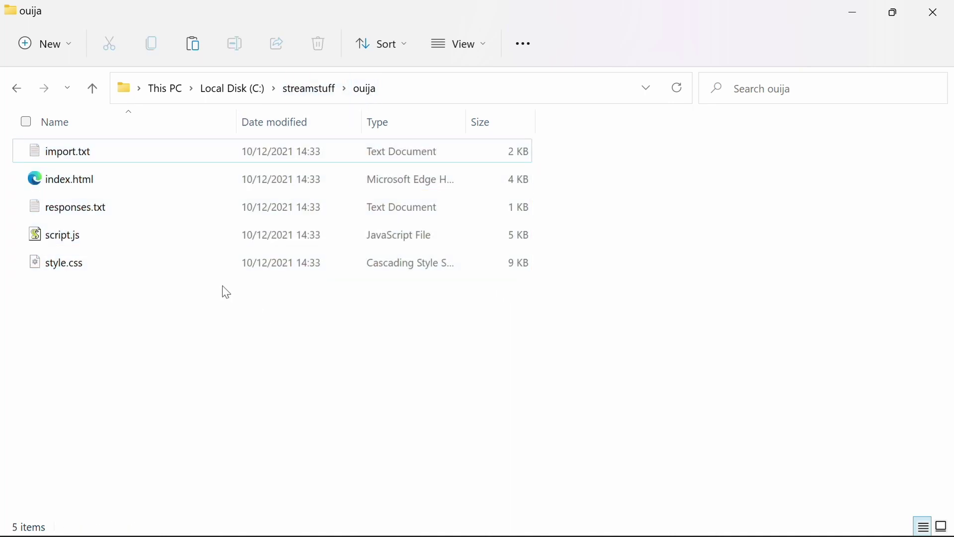
- Look over the web page, script and style files in the ouija folder and read the answer list in responses.txt
click(75, 183)
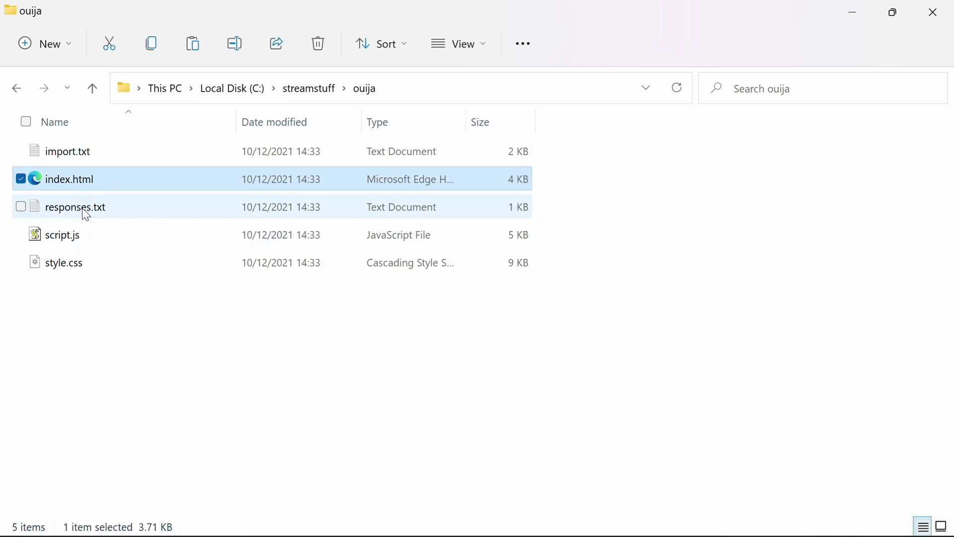
click(75, 238)
click(83, 272)
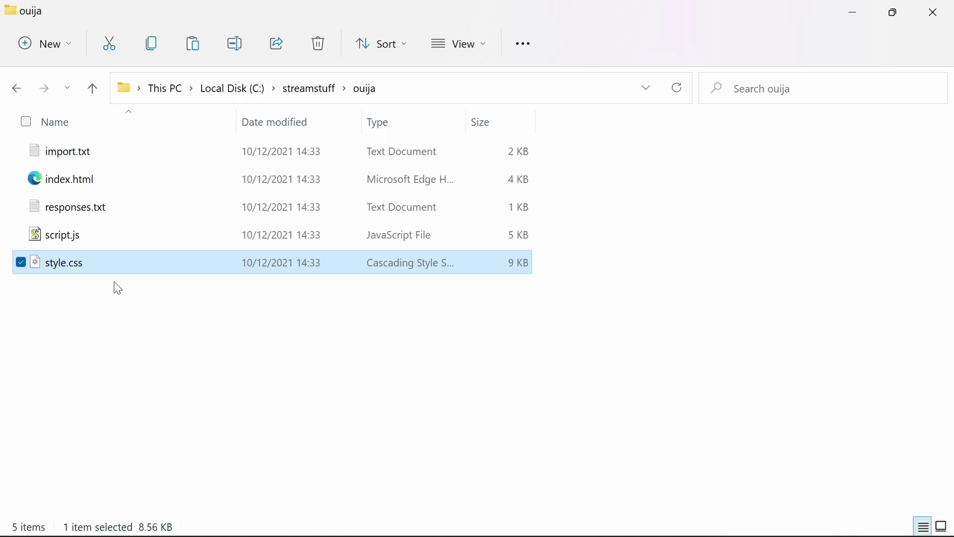
double_click(98, 208)
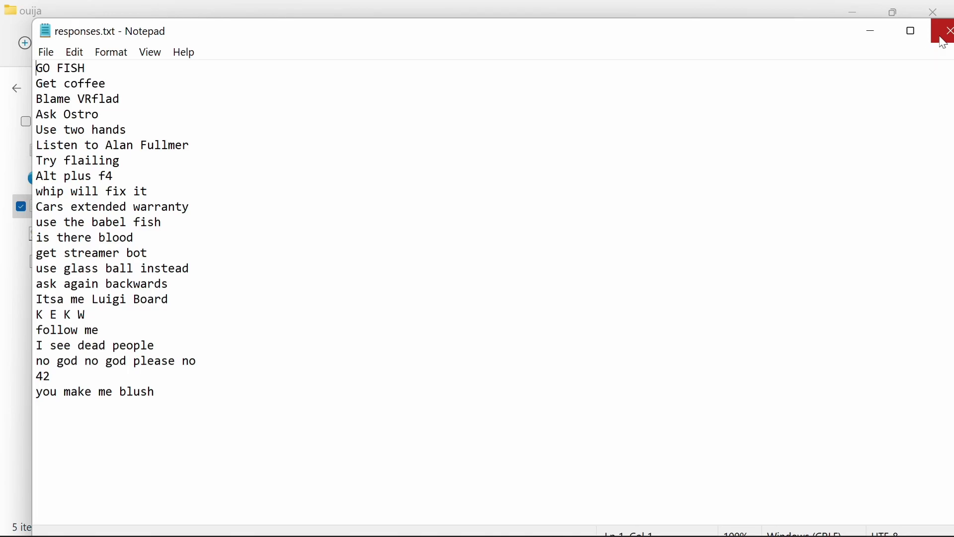
click(943, 40)
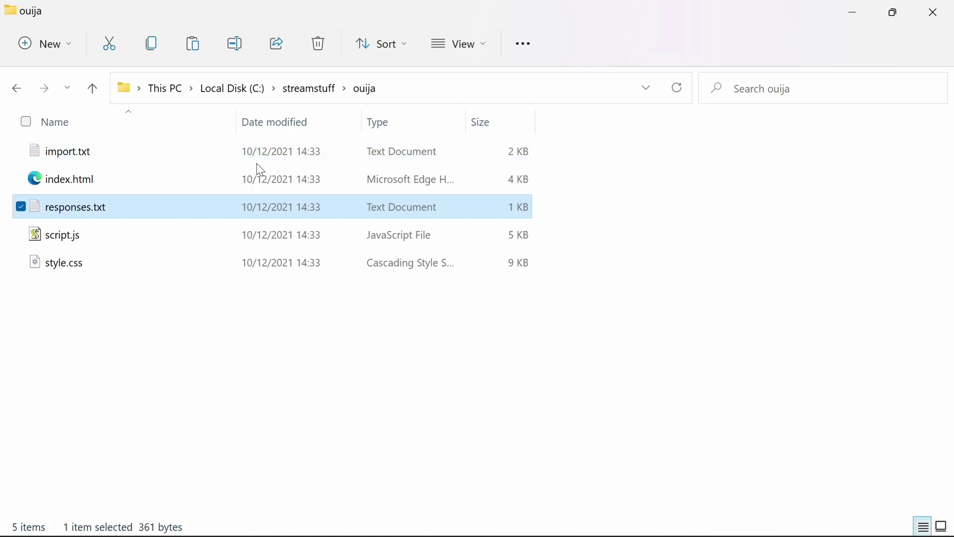
- Open import.txt in the ouija folder to get the action import string
double_click(243, 154)
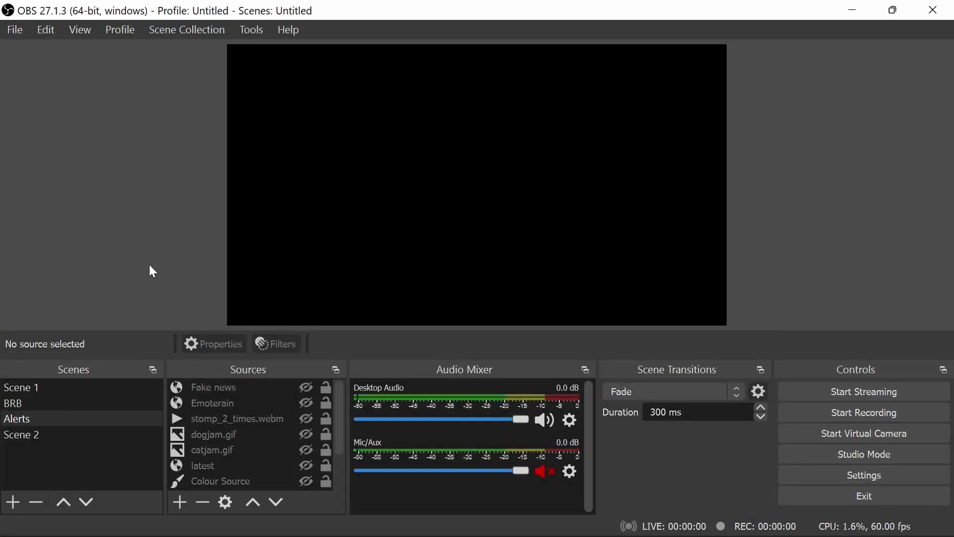
- Switch to OBS and add a new Browser source named Ouija to the Alerts scene
click(184, 500)
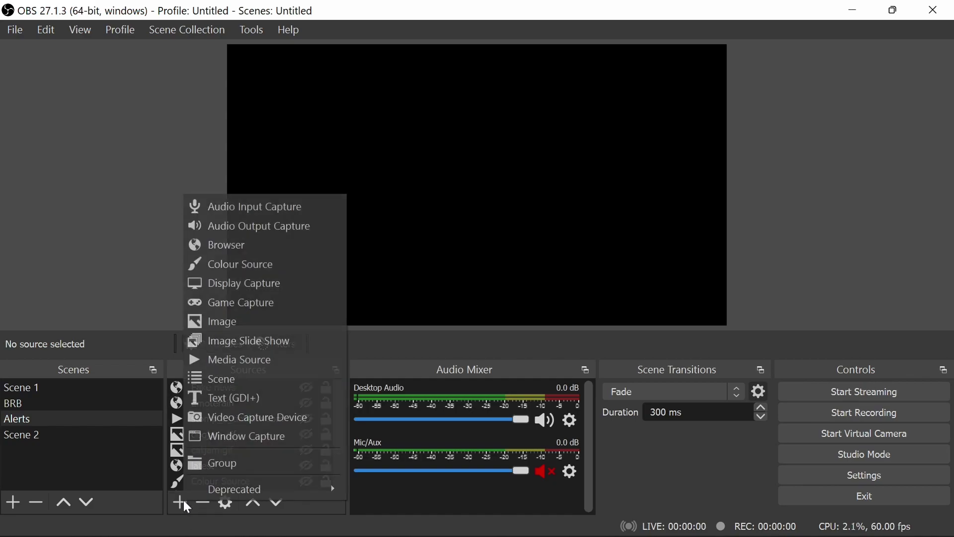
click(229, 244)
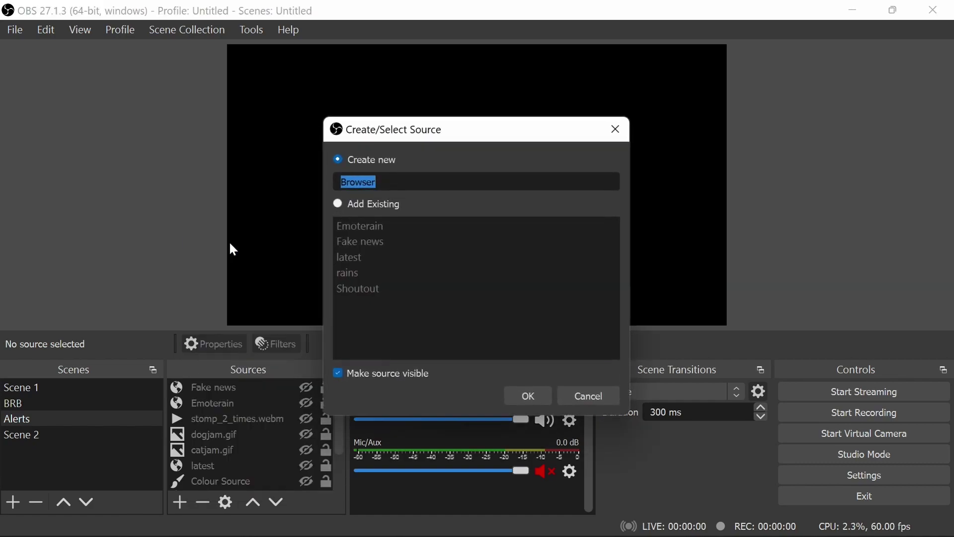
text(Ouija)
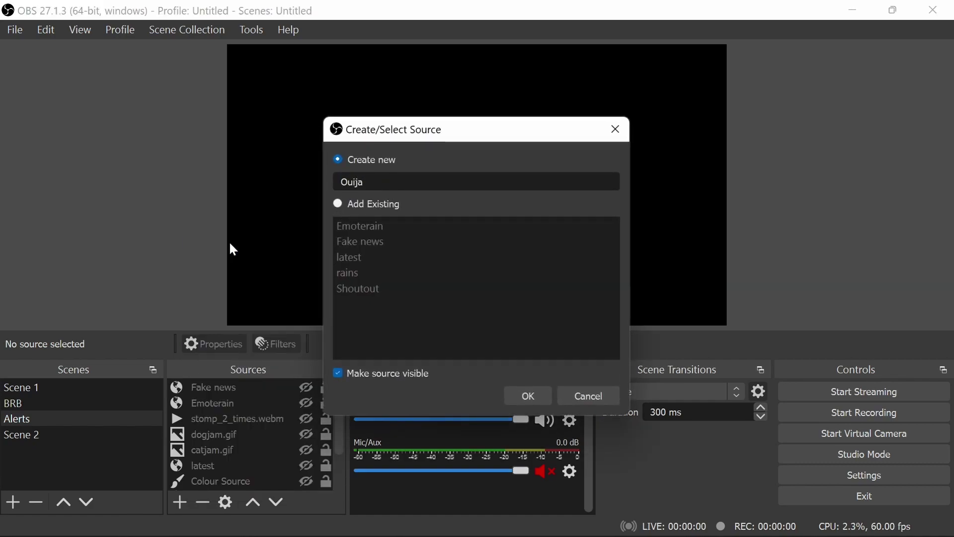
click(532, 396)
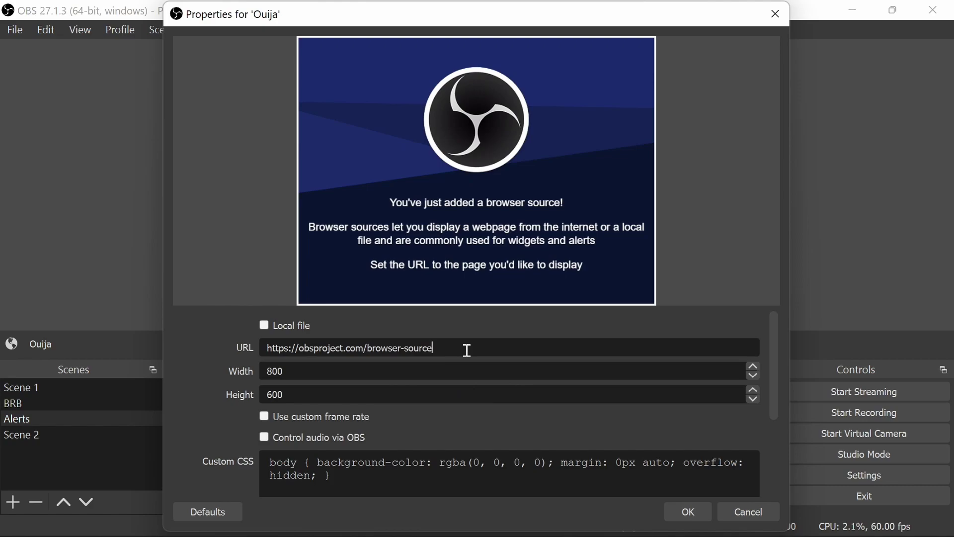
- Set the Ouija source's URL to about:blank, clear its custom CSS and accept the properties
key(ctrl+a)
text(a)
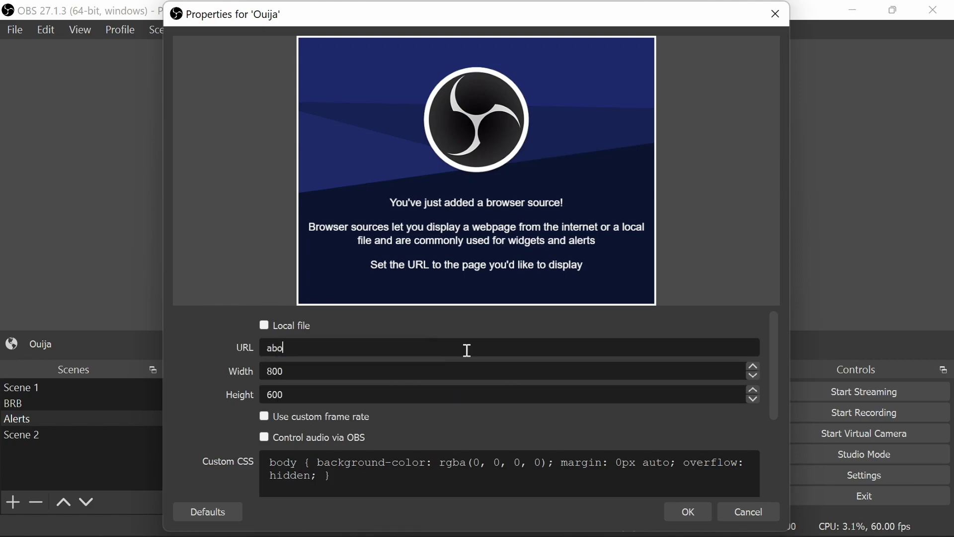
text(bout:blank)
drag(353, 478, 261, 452)
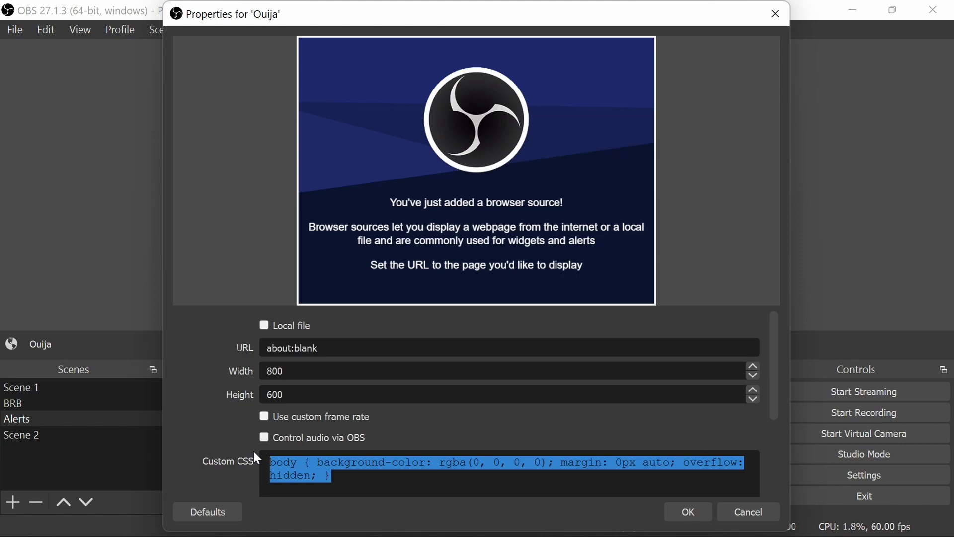
key(Delete)
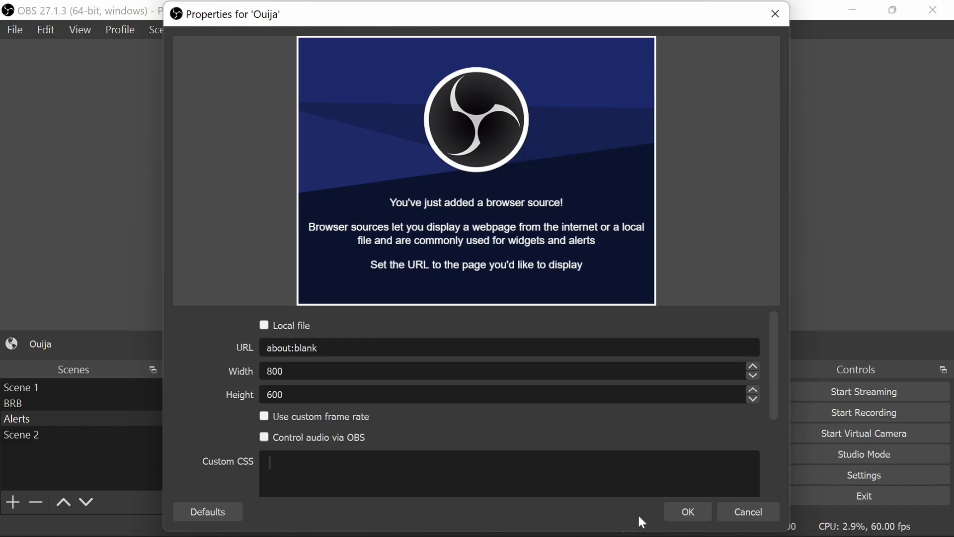
click(686, 512)
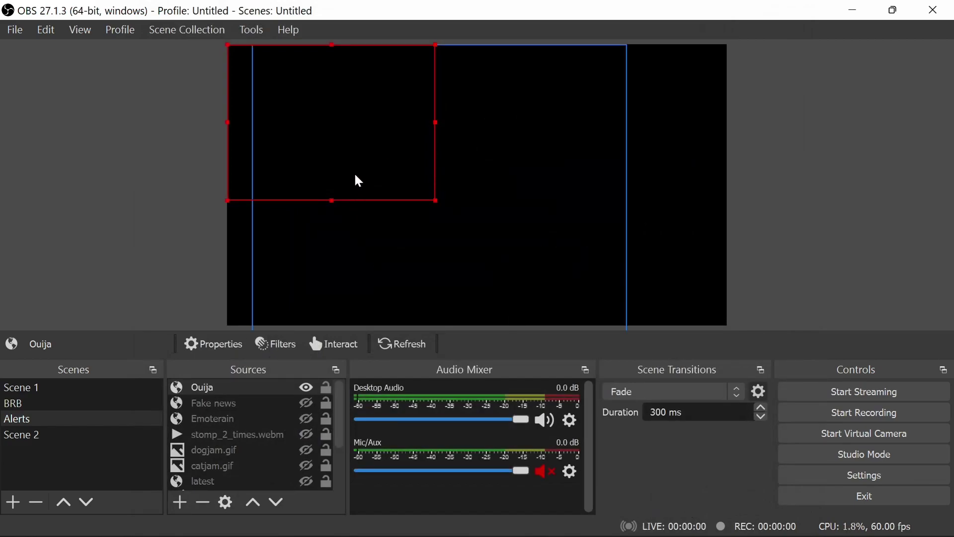
- Enlarge the Ouija source to the full canvas height and centre it horizontally in the preview
drag(436, 199, 600, 287)
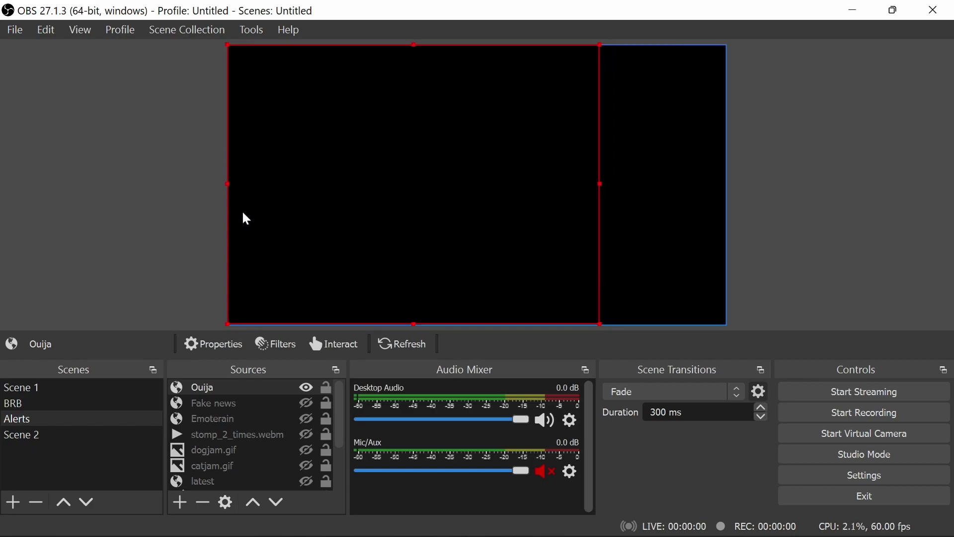
drag(243, 215, 305, 207)
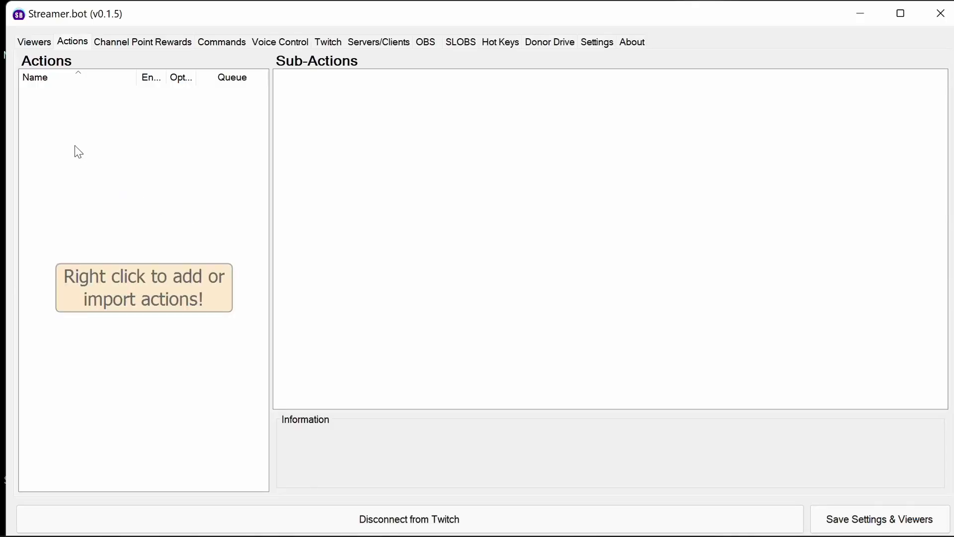
- Switch to Streamer.bot and import the Ask Ouija action from the copied import string
right_click(74, 146)
click(117, 214)
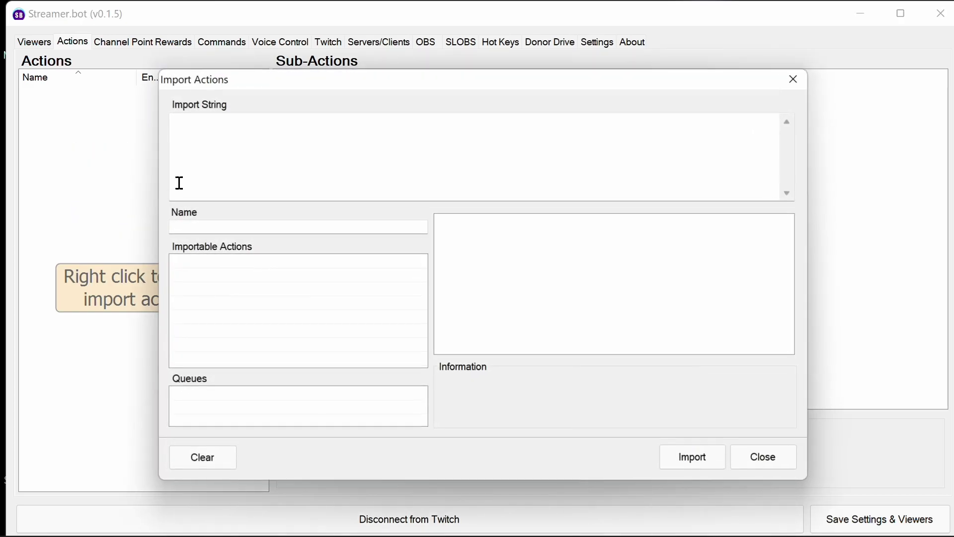
click(233, 159)
key(ctrl+v)
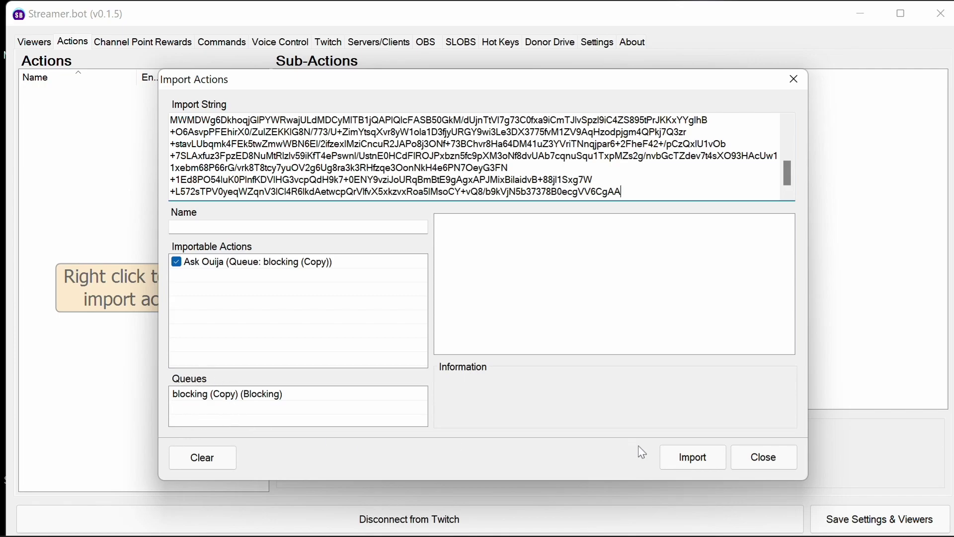
click(693, 457)
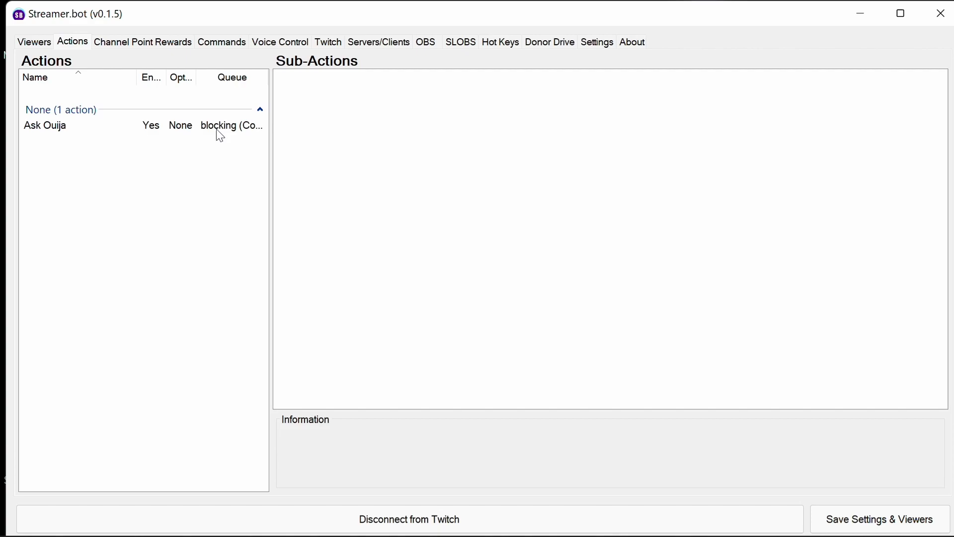
- In the Ask Ouija action, point the Read Random Line sub-action to responses.txt in the streamstuff\ouija folder
click(126, 129)
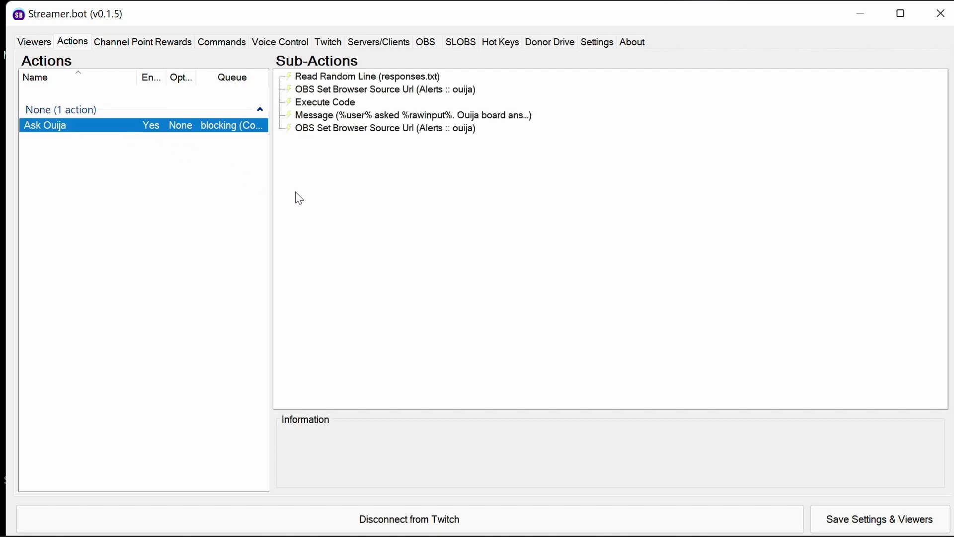
click(344, 78)
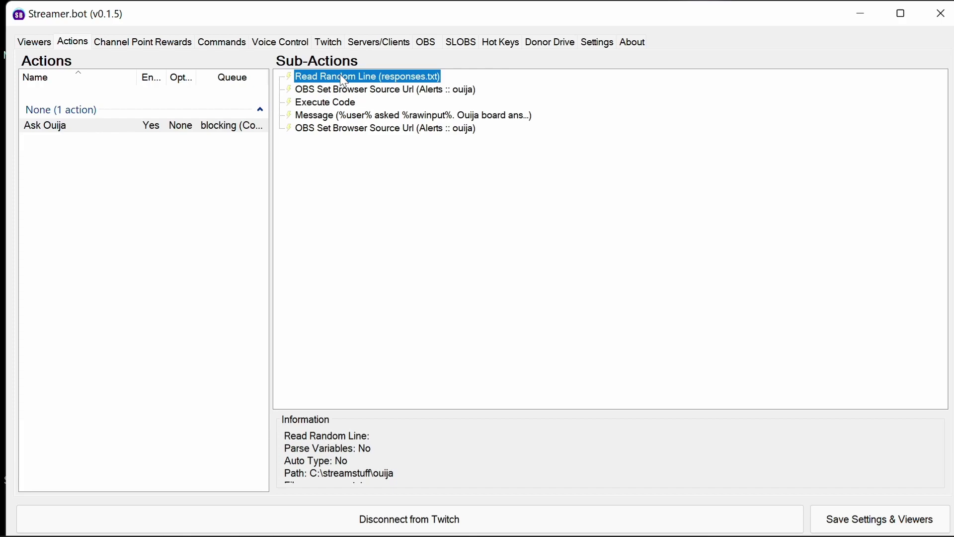
double_click(344, 78)
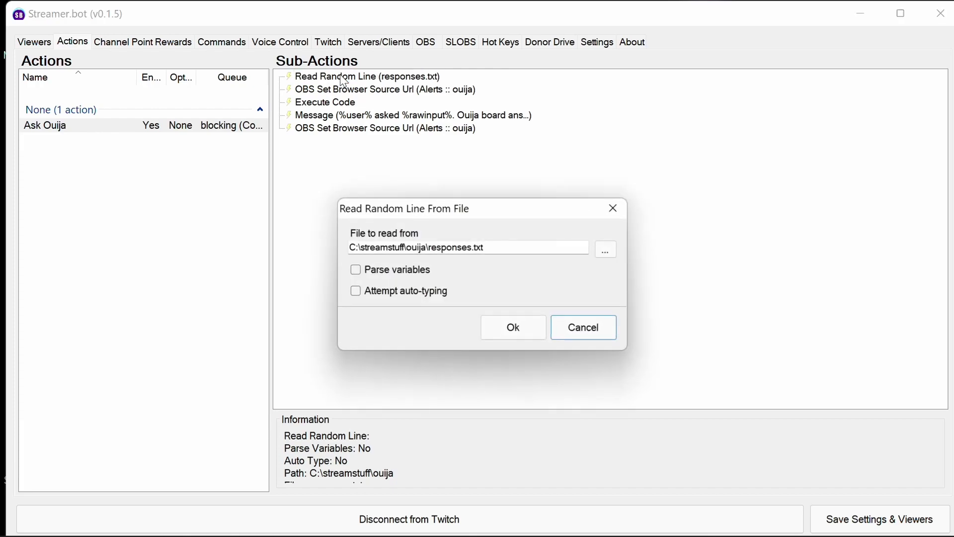
click(406, 249)
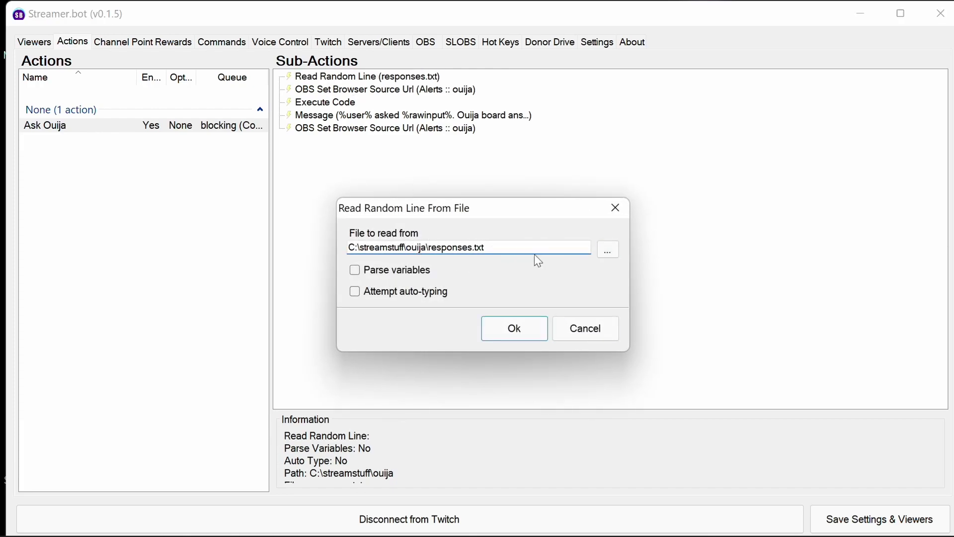
click(602, 251)
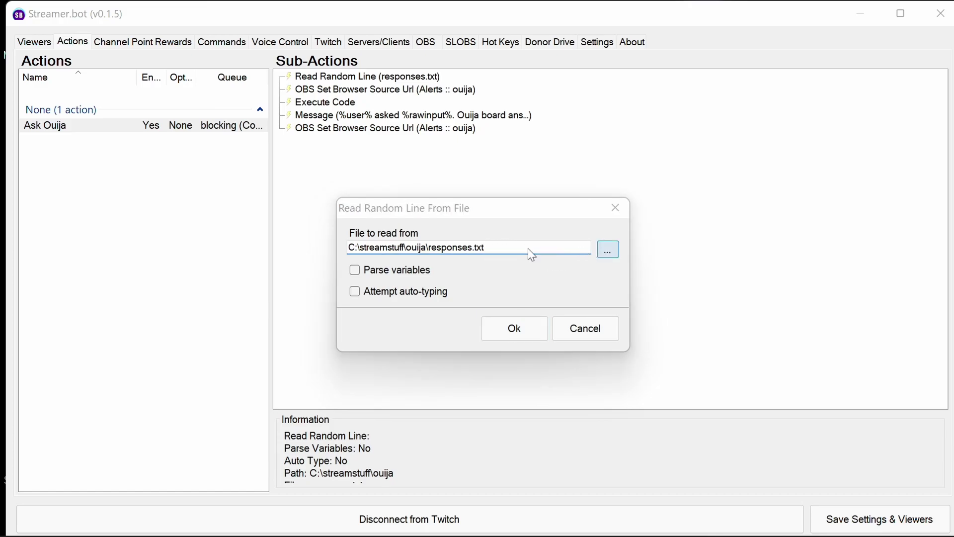
click(476, 233)
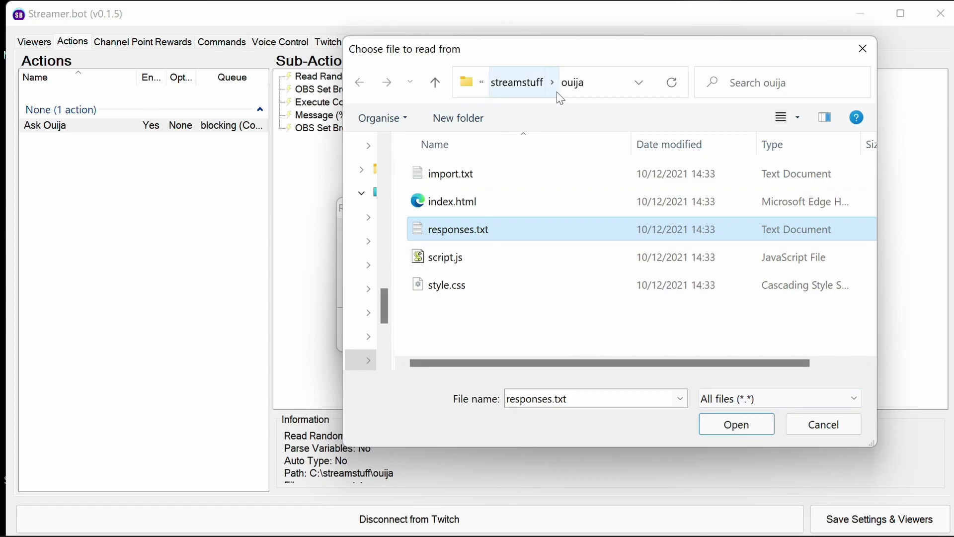
click(735, 423)
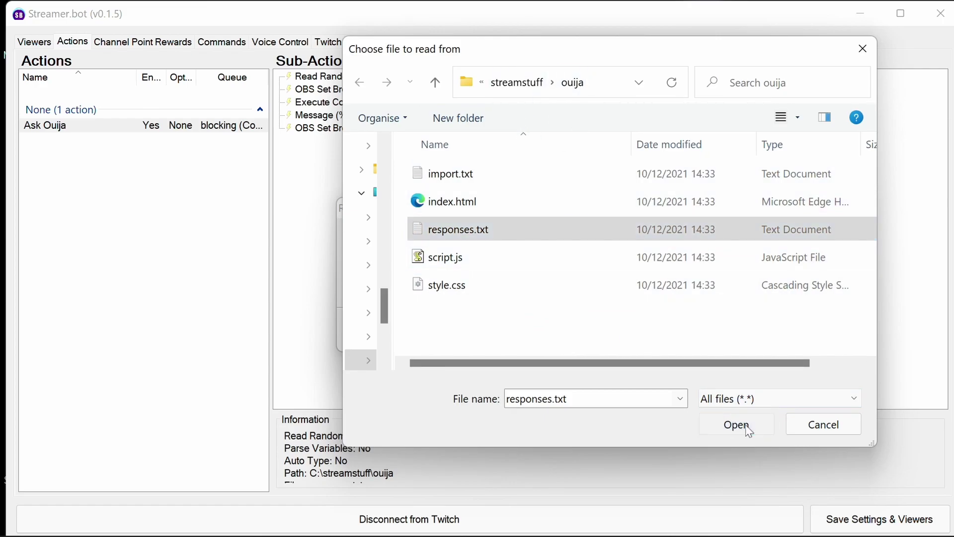
click(515, 327)
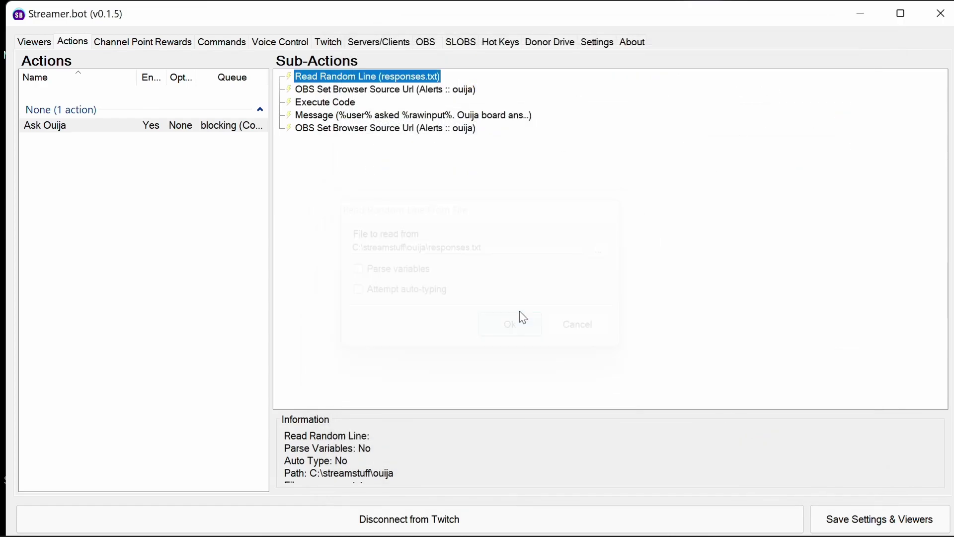
- Set the first OBS Set Browser Source Url sub-action to the Alerts scene and Ouija source, checking the folder path in its URL
click(437, 90)
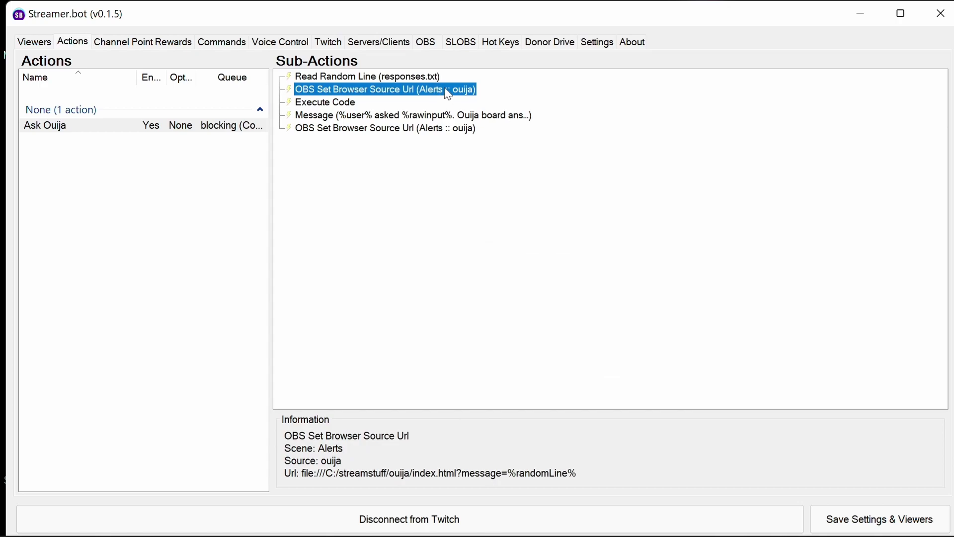
double_click(447, 92)
click(460, 229)
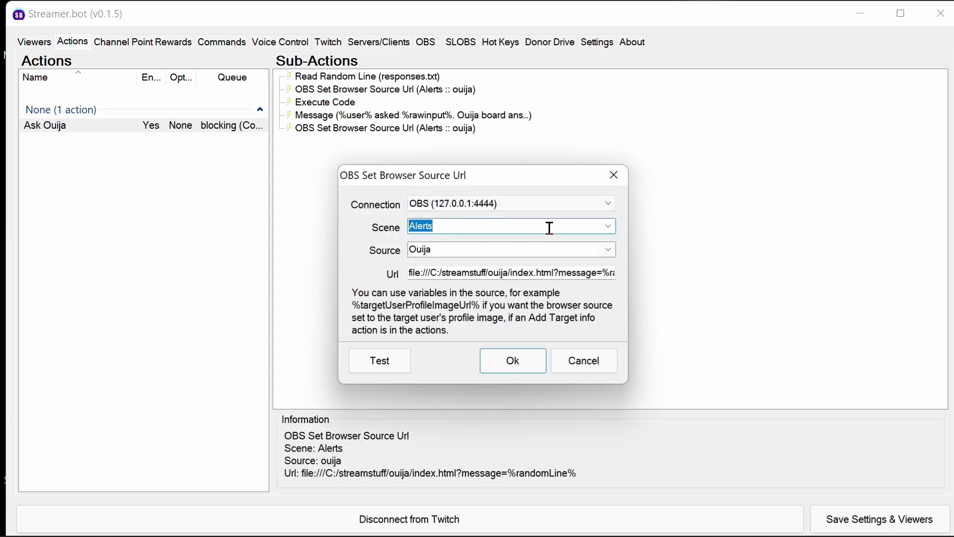
click(608, 227)
click(469, 264)
click(608, 250)
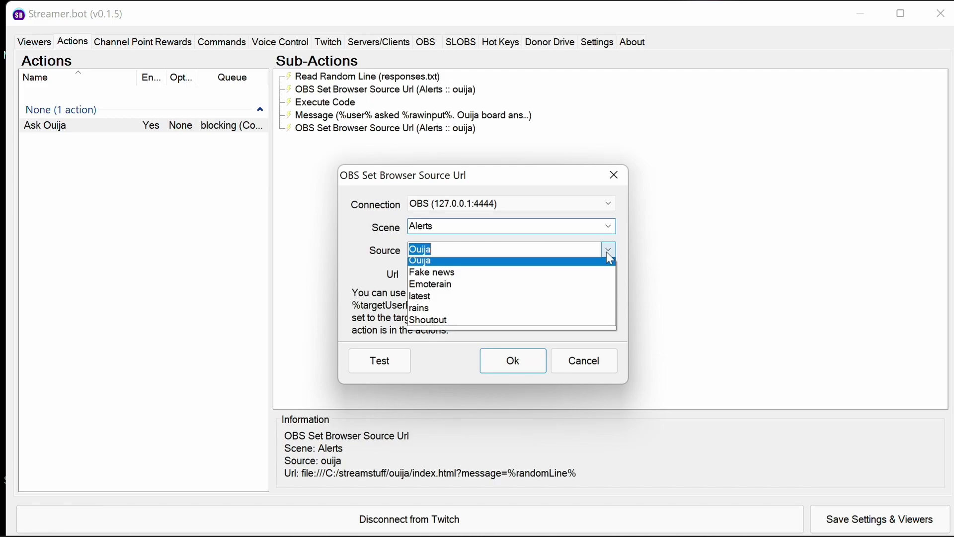
click(467, 261)
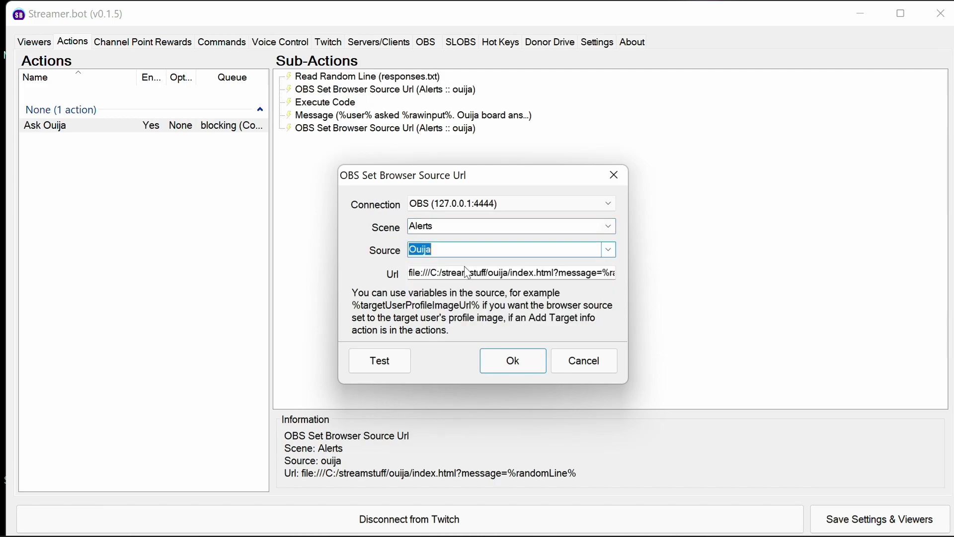
click(493, 272)
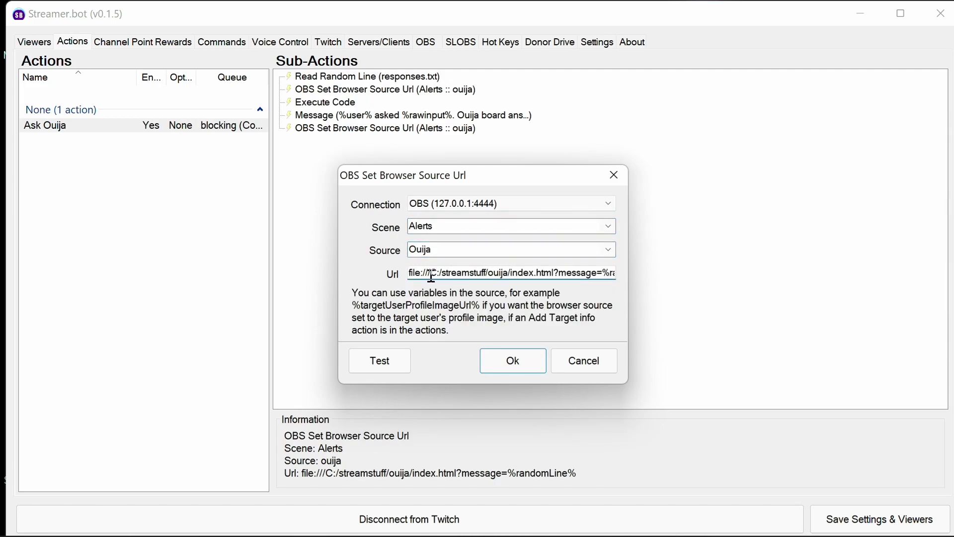
double_click(483, 274)
drag(483, 274, 442, 274)
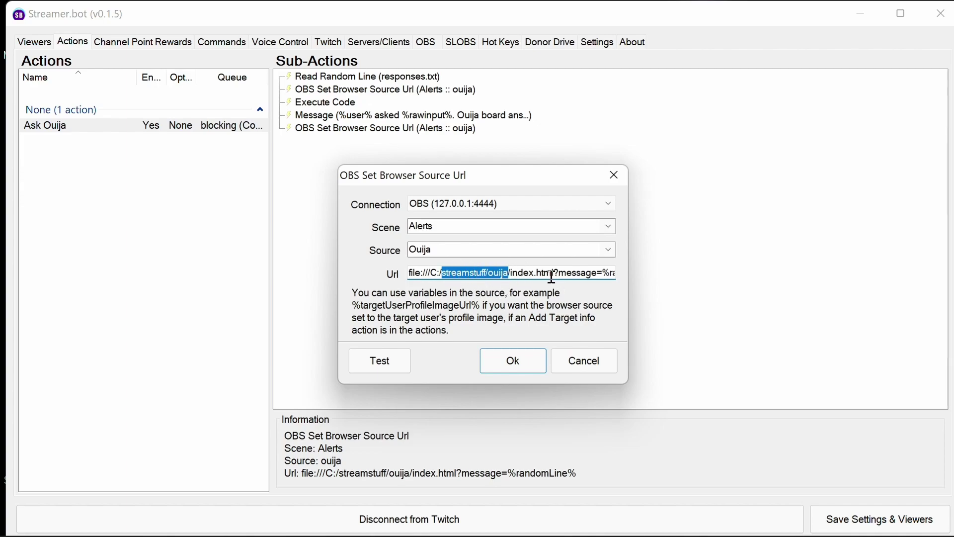
click(532, 356)
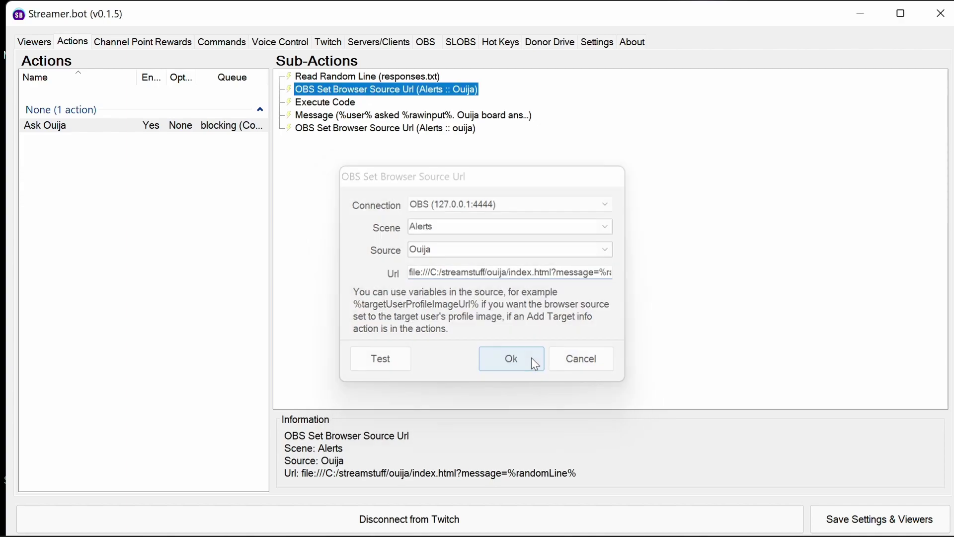
- Set the last OBS Set Browser Source Url sub-action, with the about:blank URL, to the Alerts scene and Ouija source
double_click(420, 129)
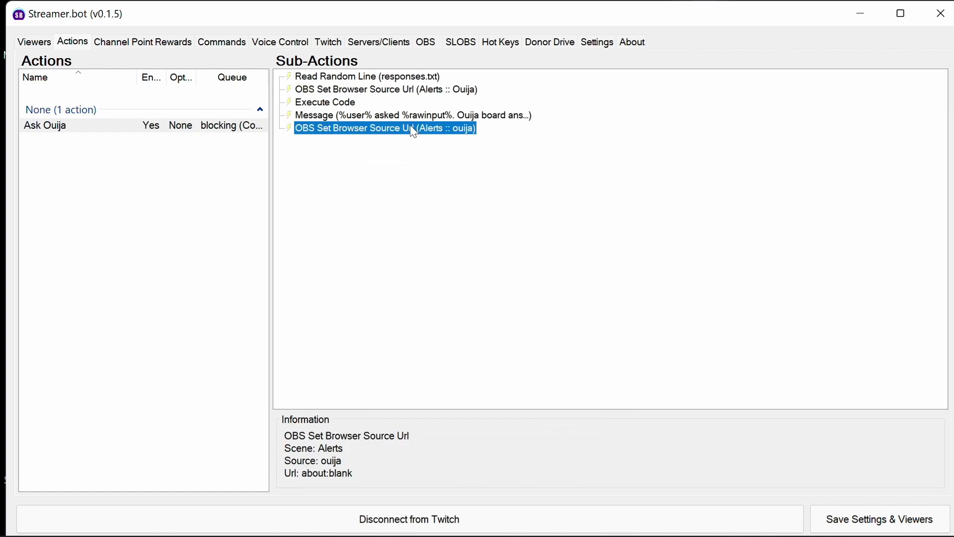
click(464, 229)
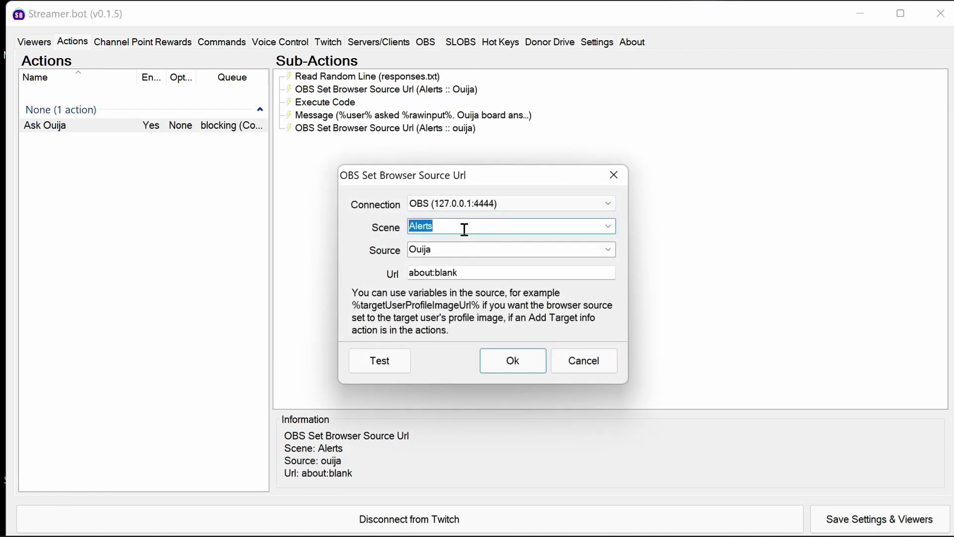
click(608, 226)
key(Escape)
click(607, 249)
click(477, 265)
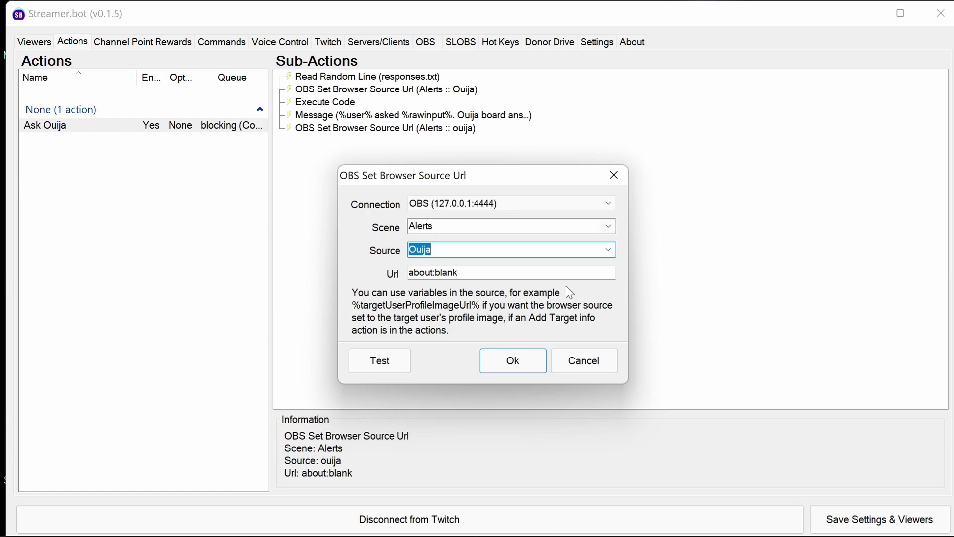
click(516, 362)
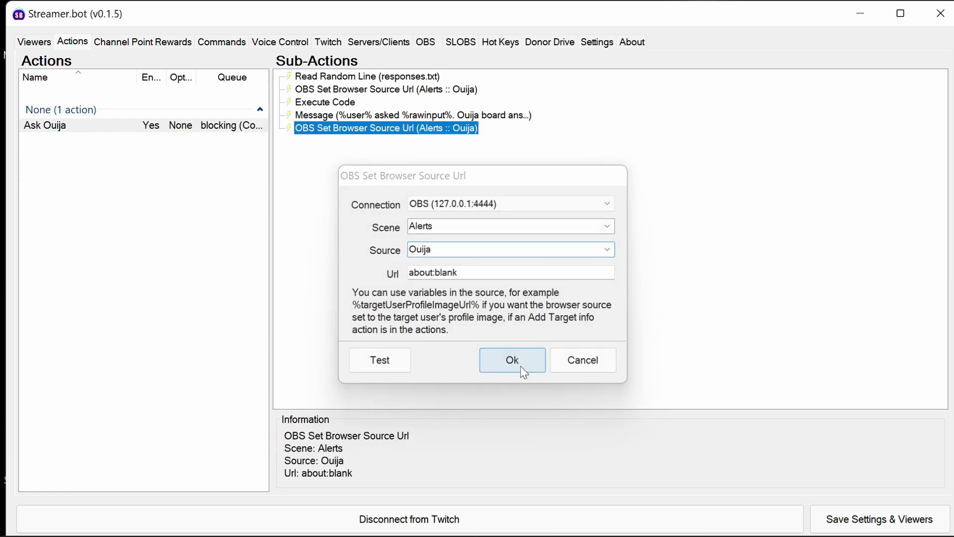
- Review the user, rawinput and randomLine variables in the Message sub-action's chat text and accept it
double_click(433, 117)
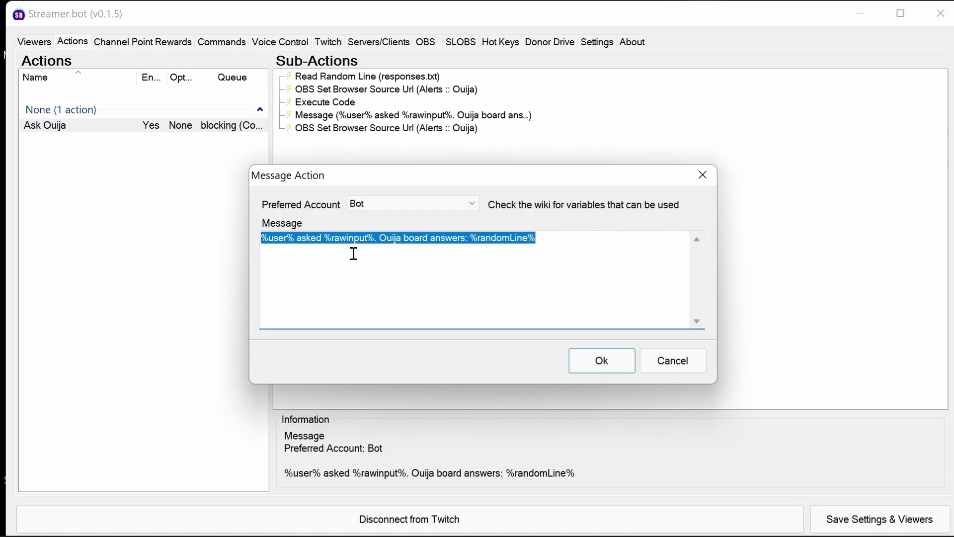
click(352, 252)
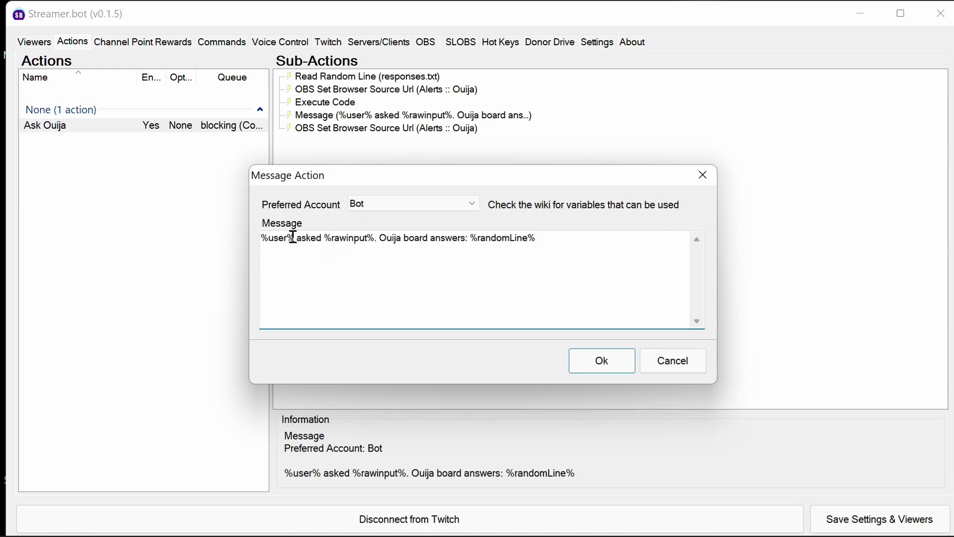
drag(296, 238, 259, 238)
drag(376, 238, 327, 238)
click(475, 239)
drag(472, 238, 547, 242)
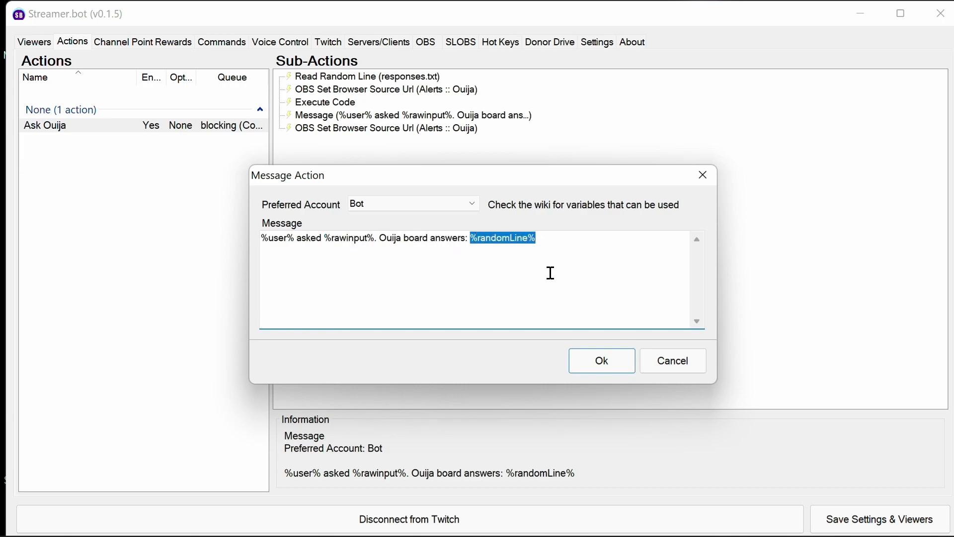
click(610, 359)
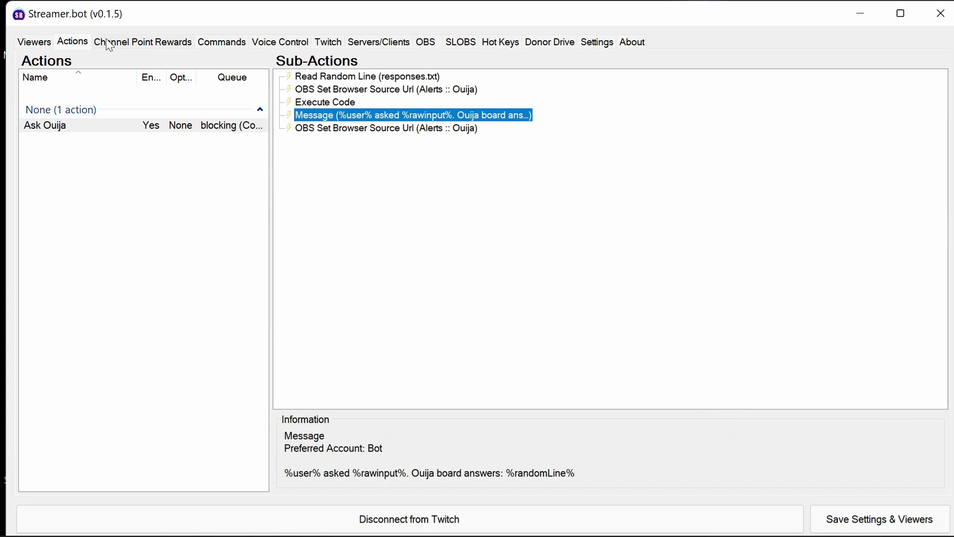
- Add a channel point reward titled Ask Ouija Board with the prompt "See what response we get"
click(114, 47)
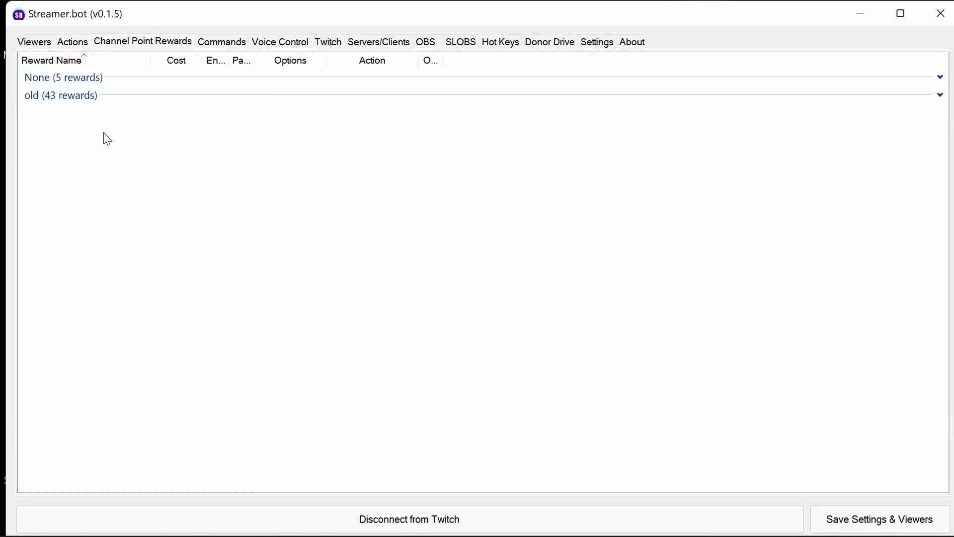
right_click(90, 142)
click(118, 158)
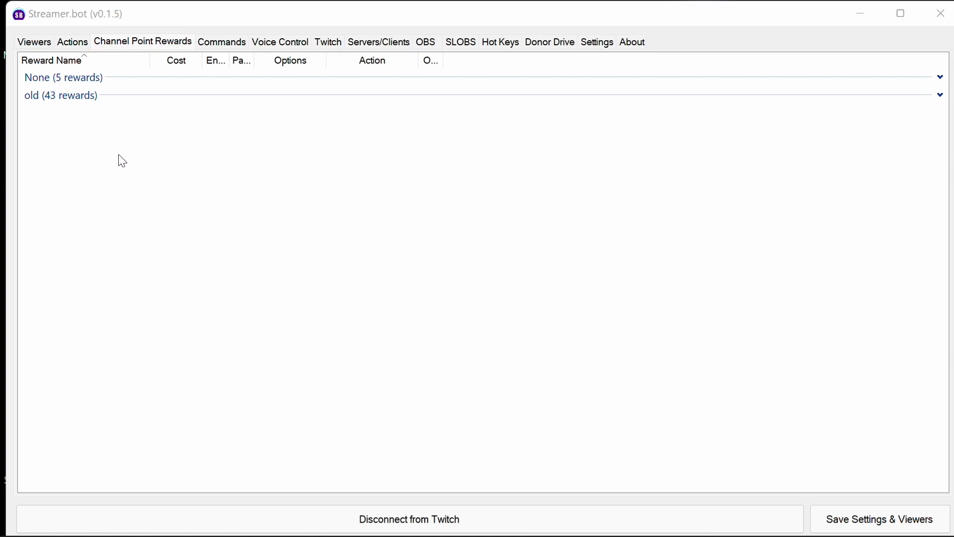
click(384, 112)
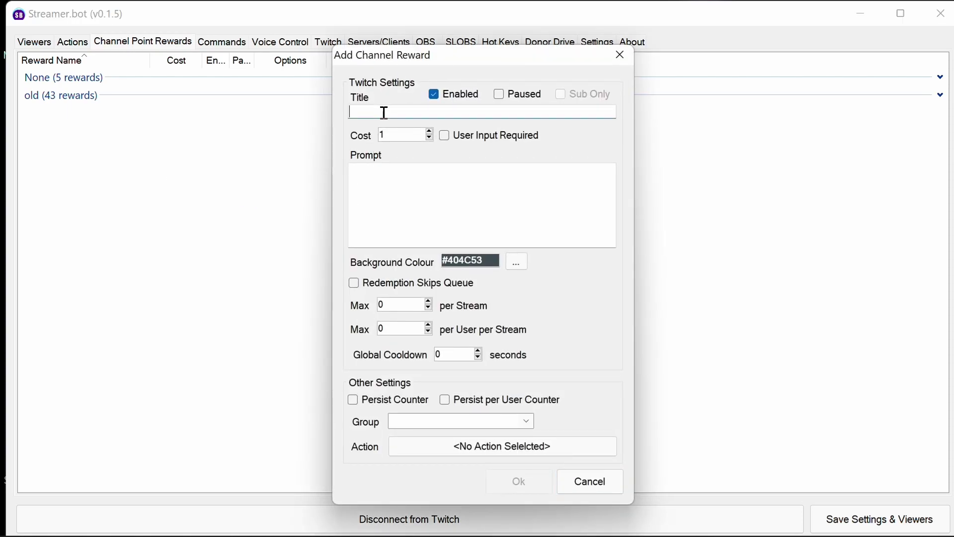
text(Ask Ouija)
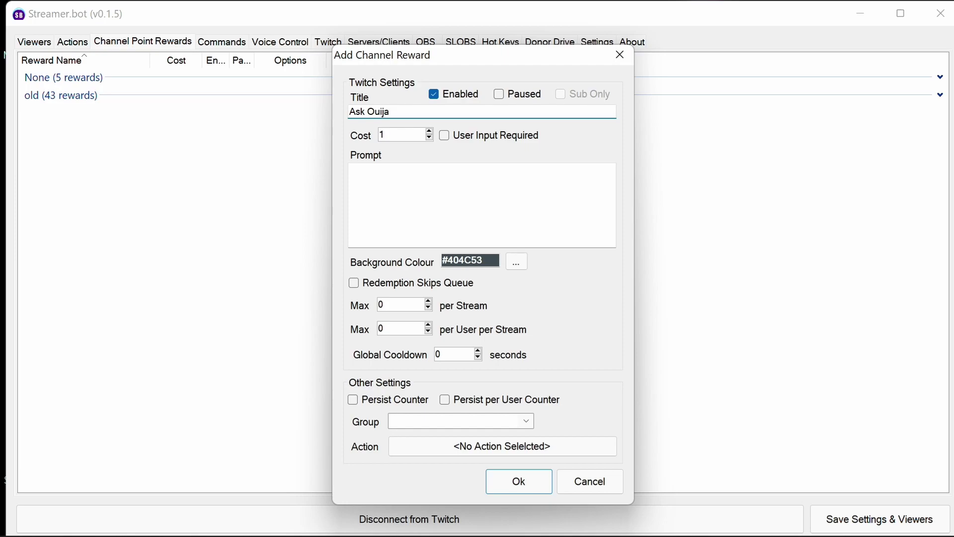
text( Board)
click(365, 187)
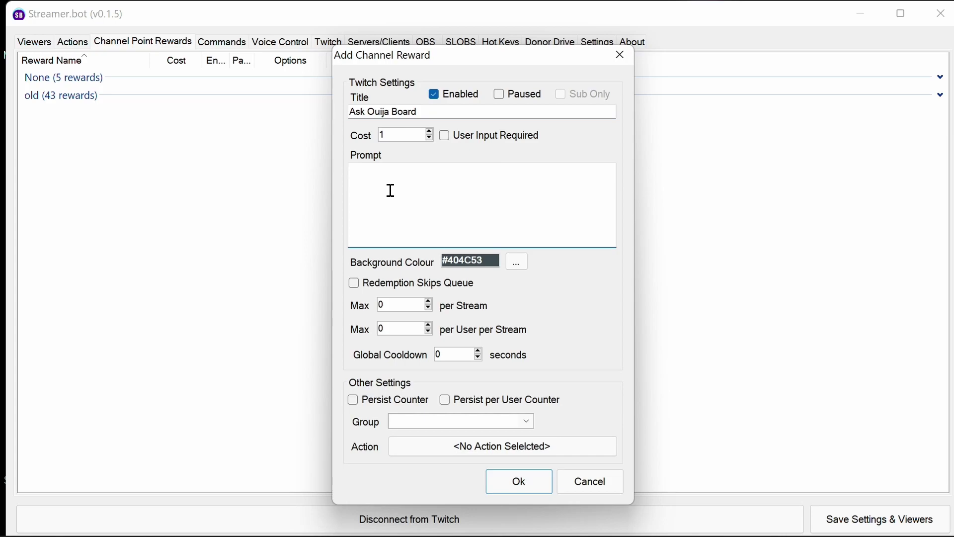
text(See what response we get)
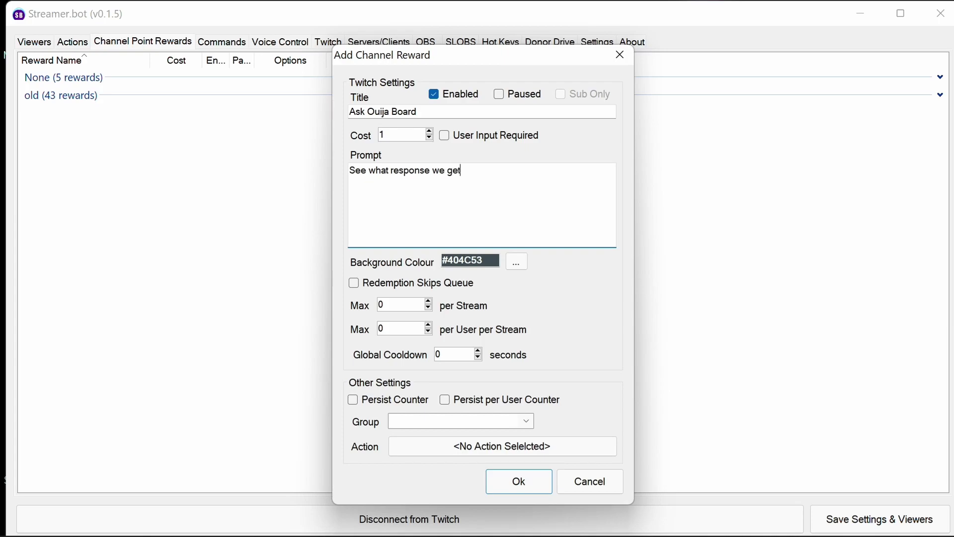
- Assign the Ask Ouija action to the new reward, require user input and save it
click(532, 442)
click(333, 121)
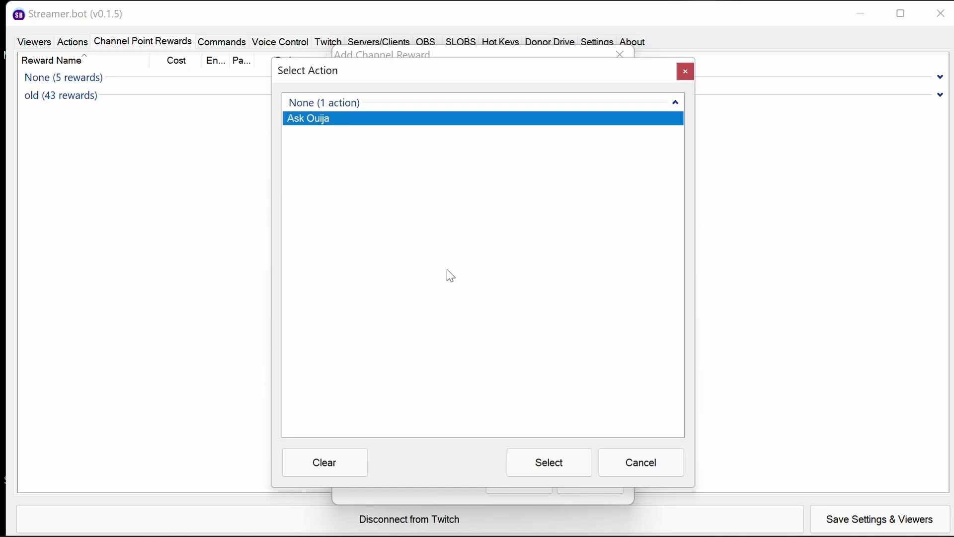
click(549, 462)
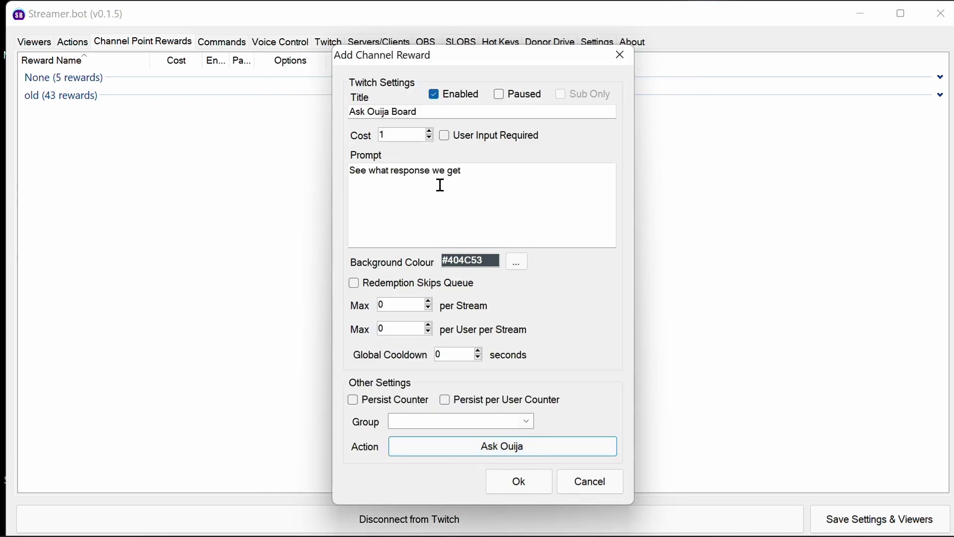
click(444, 137)
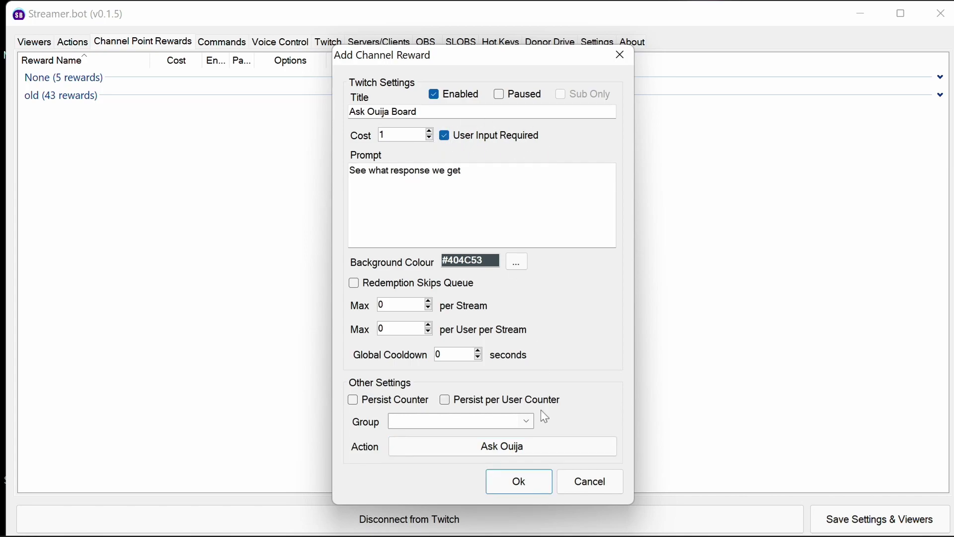
click(519, 483)
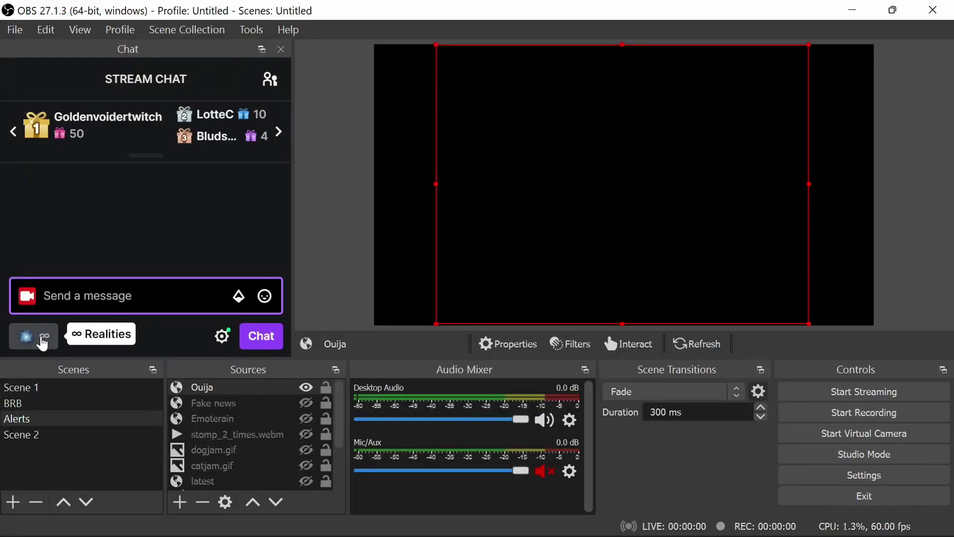
- Redeem the Ask Ouija Board reward in stream chat with the question "What should I do next?"
click(43, 343)
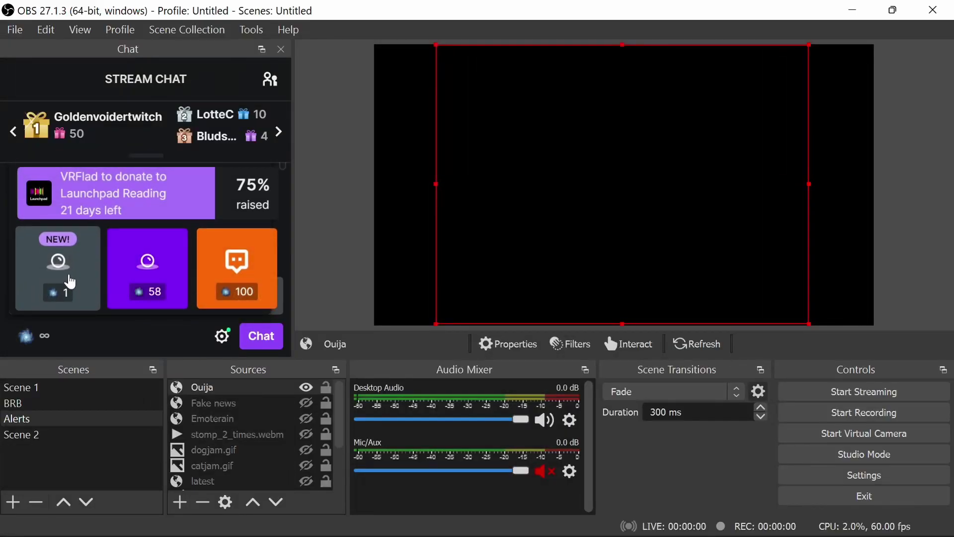
click(71, 281)
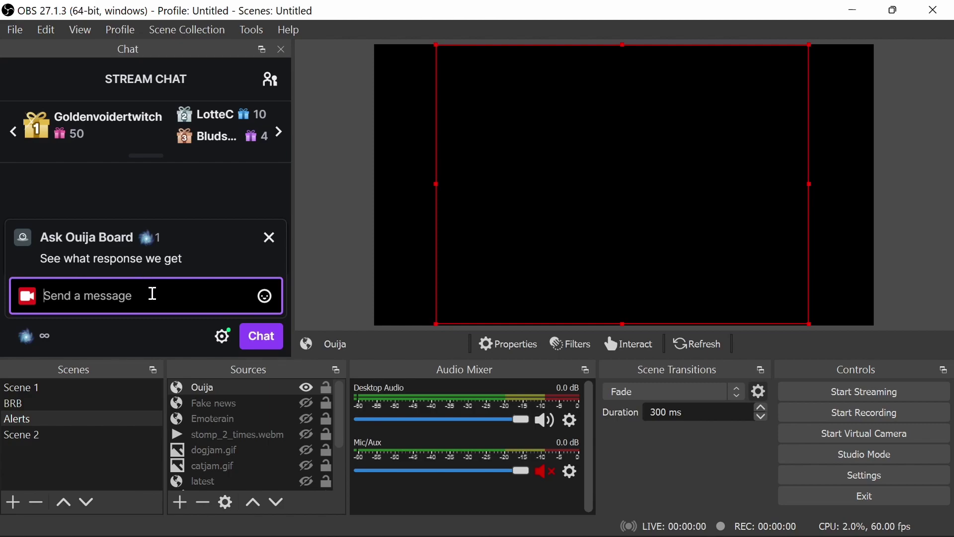
text(What should I do )
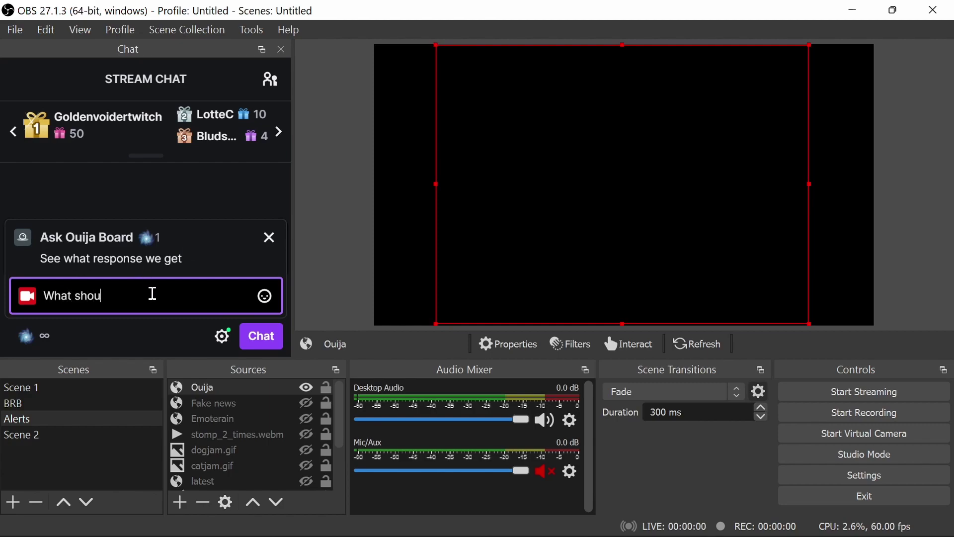
text(next?)
key(Return)
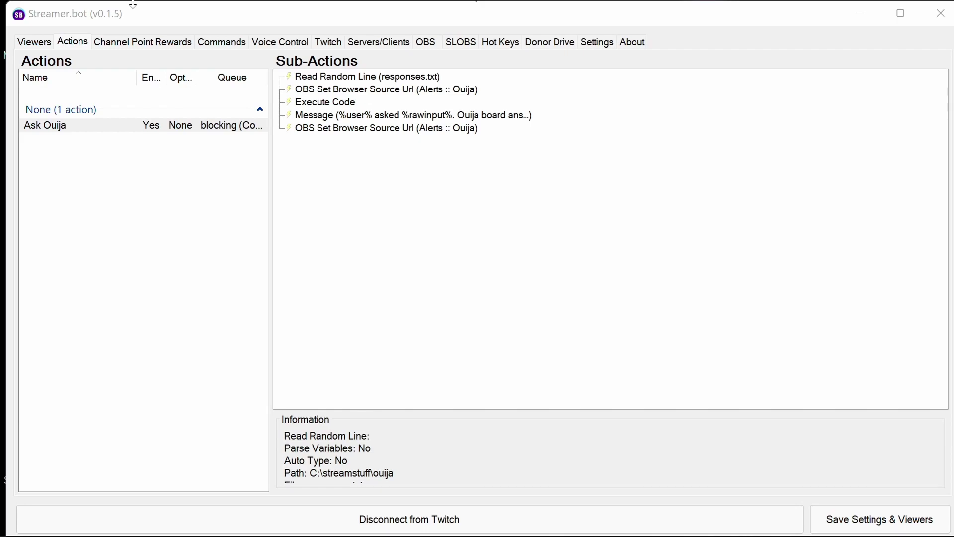
- Switch to Streamer.bot and review the file path in the Ask Ouija action's Read Random Line sub-action
click(134, 4)
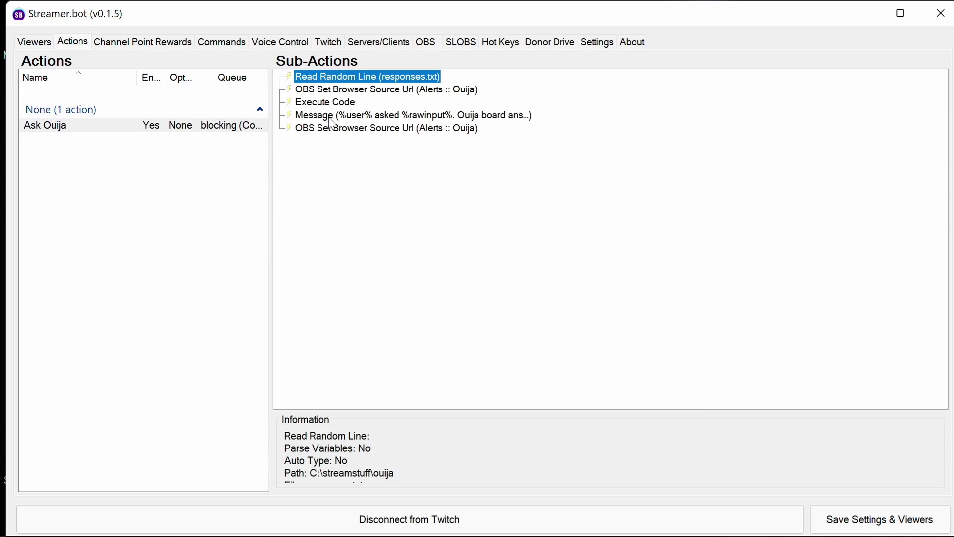
double_click(341, 77)
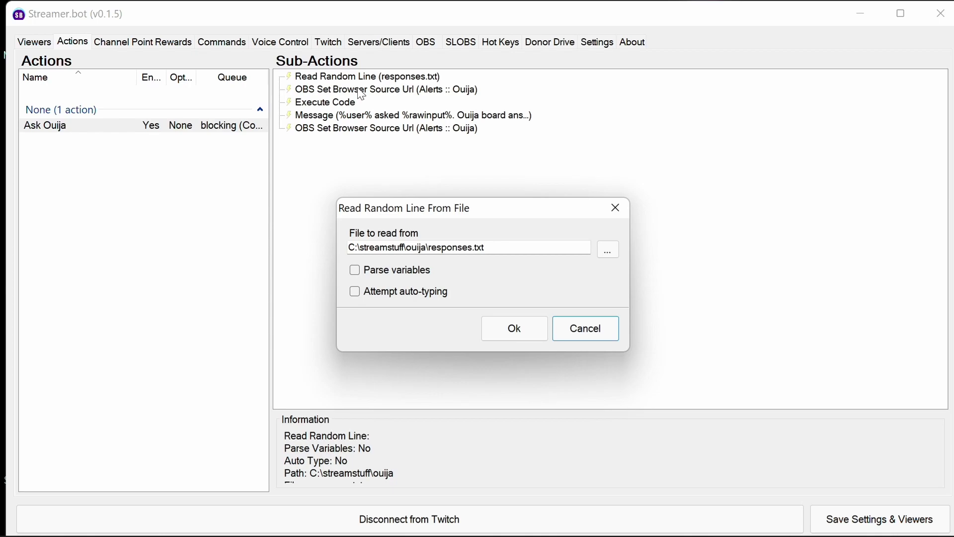
click(525, 327)
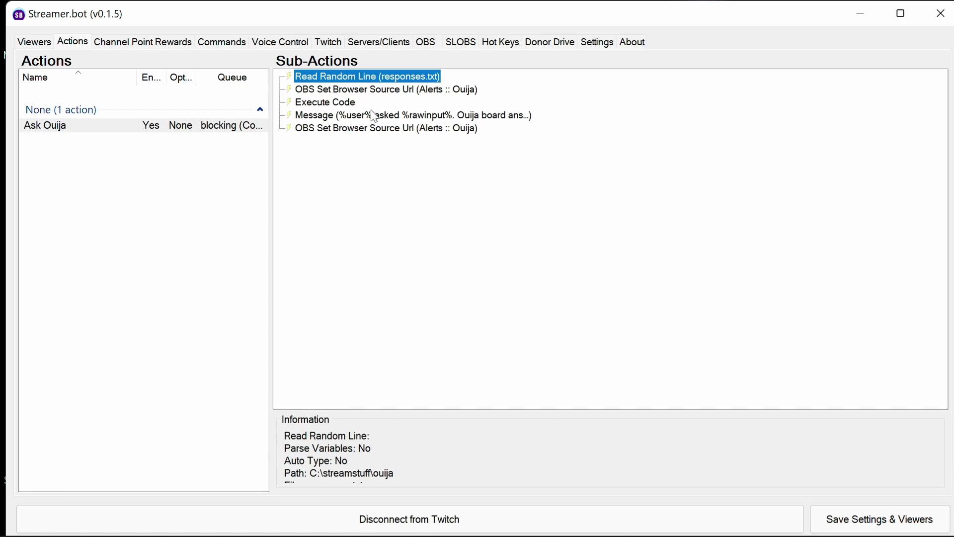
- Examine the index.html path and the message parameter in the first OBS Set Browser Source Url sub-action's URL
double_click(375, 91)
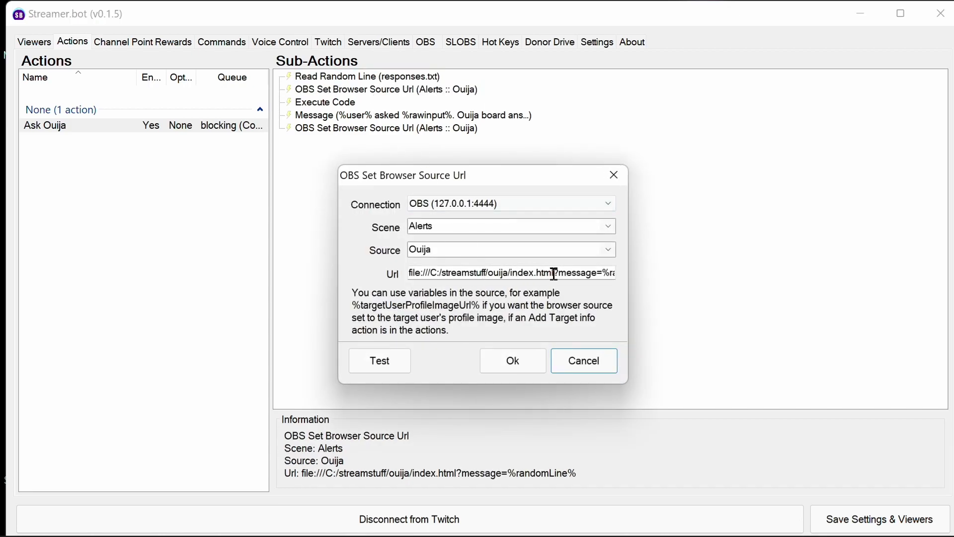
drag(554, 274, 400, 274)
drag(558, 273, 636, 272)
drag(548, 273, 633, 287)
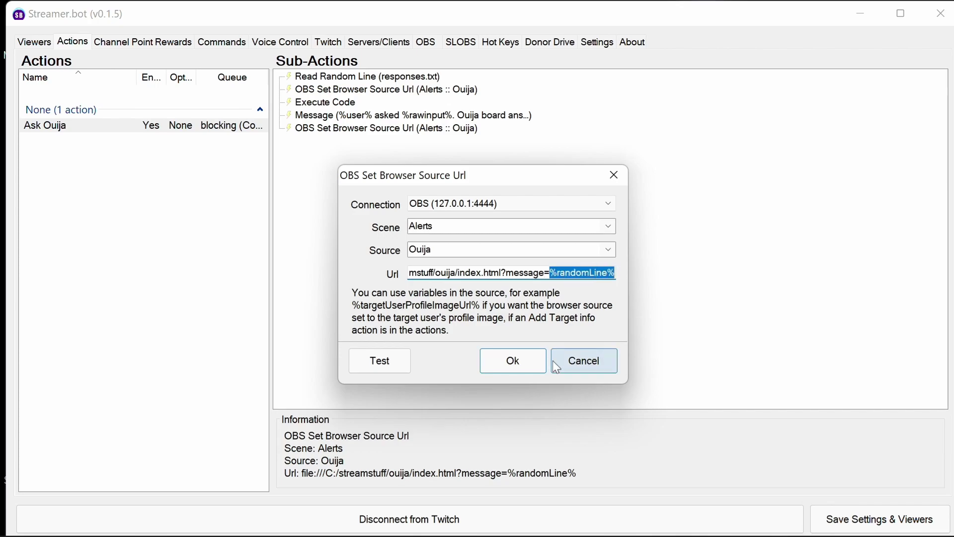
click(522, 365)
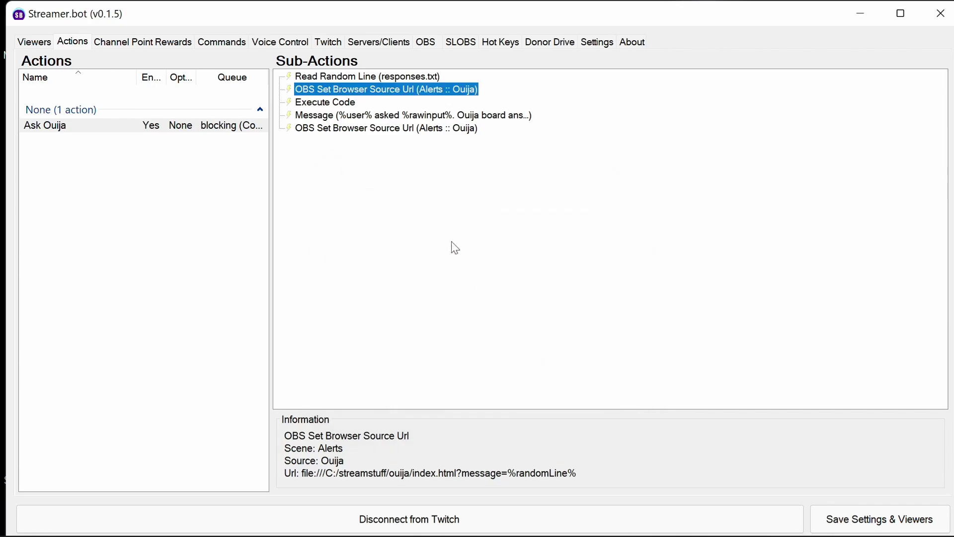
- Review the Execute Code sub-action's C# code, covering the randomLine argument, the length-based delay calculation and the wait call
double_click(333, 102)
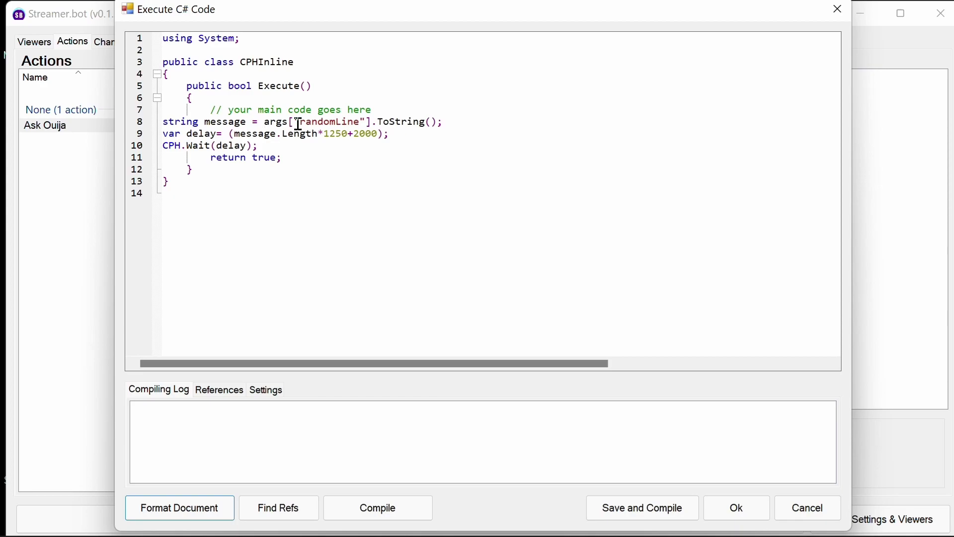
drag(300, 123, 235, 132)
drag(347, 133, 238, 140)
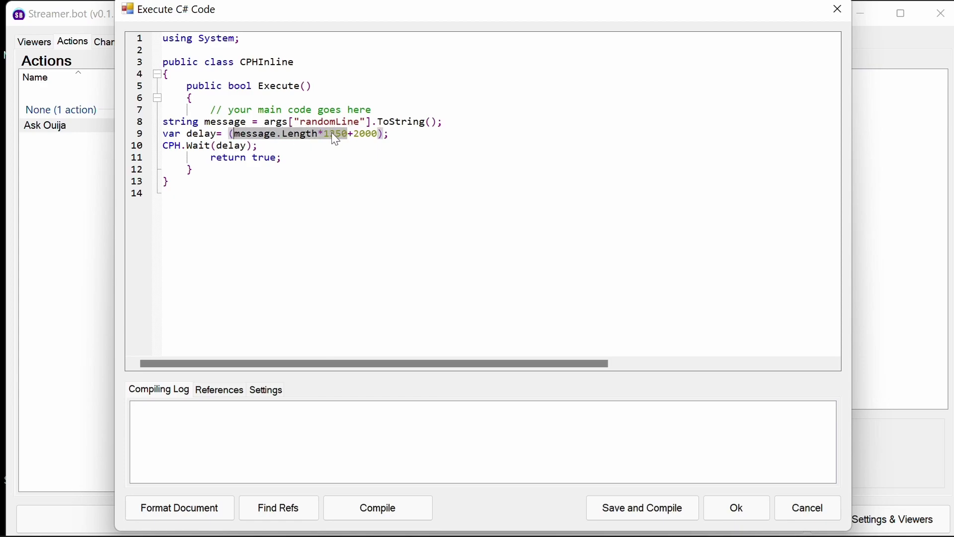
drag(354, 134, 378, 133)
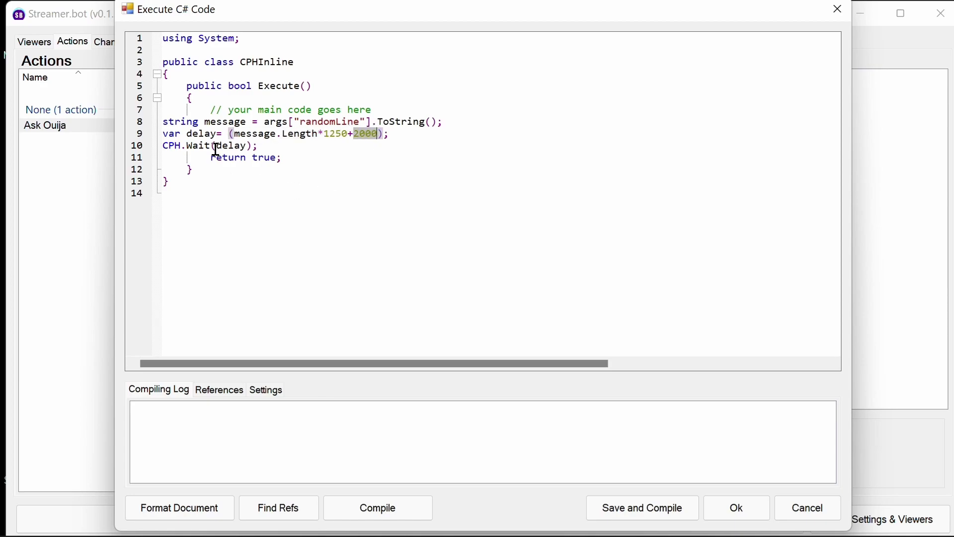
drag(247, 144, 166, 145)
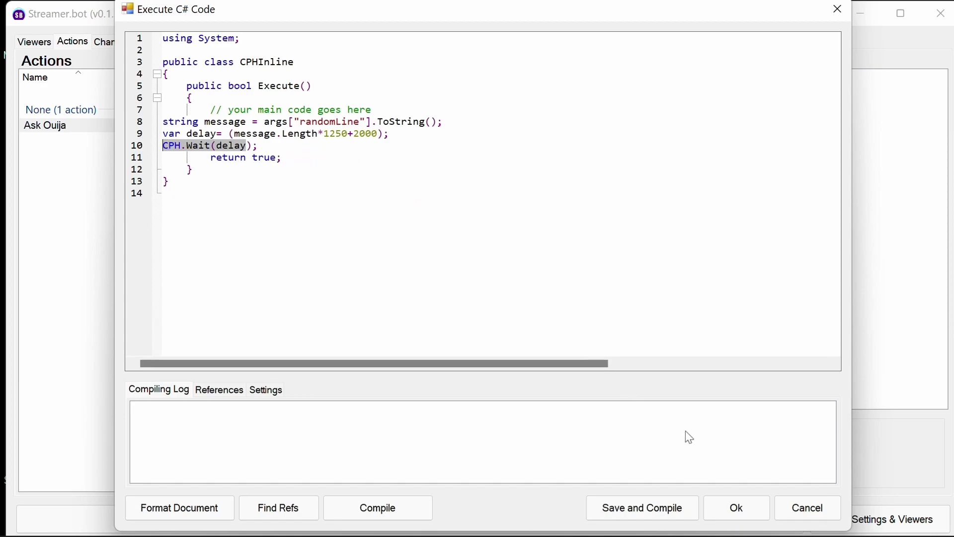
click(737, 512)
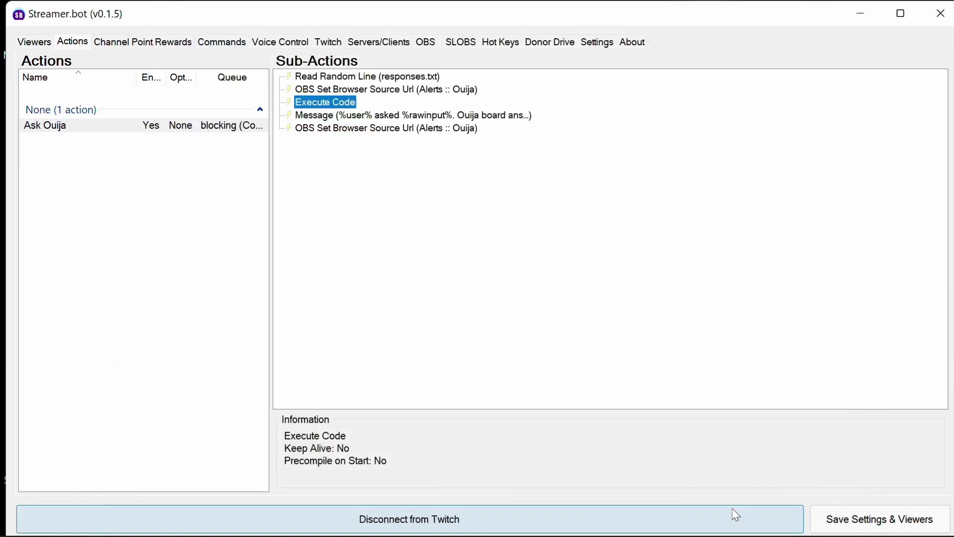
- Review the Message sub-action's details and the scene and URL of the last OBS Set Browser Source Url sub-action
click(453, 117)
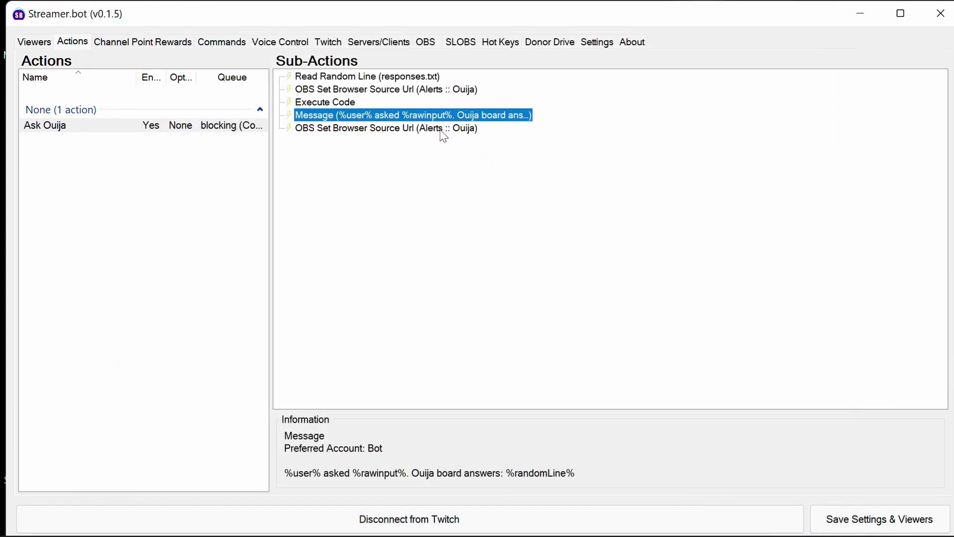
click(452, 131)
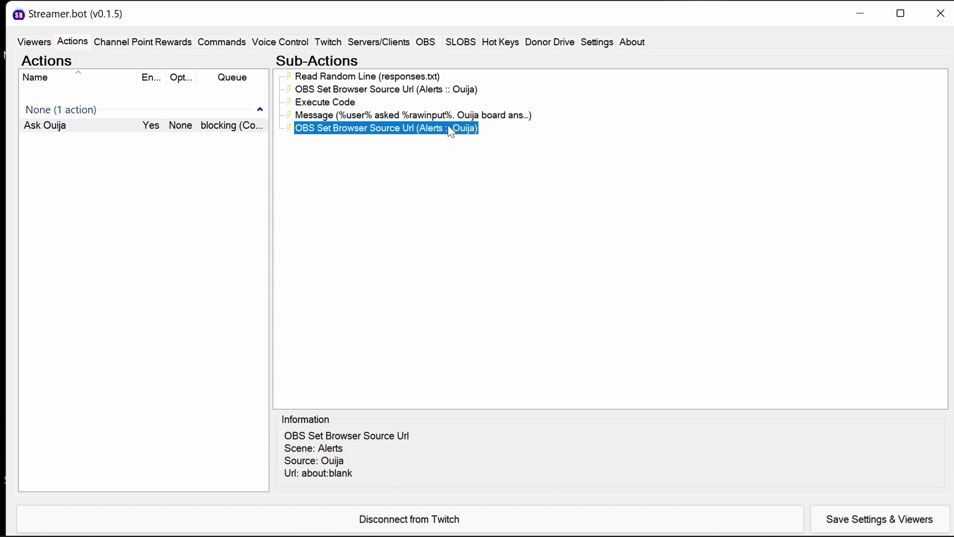
double_click(451, 130)
click(479, 226)
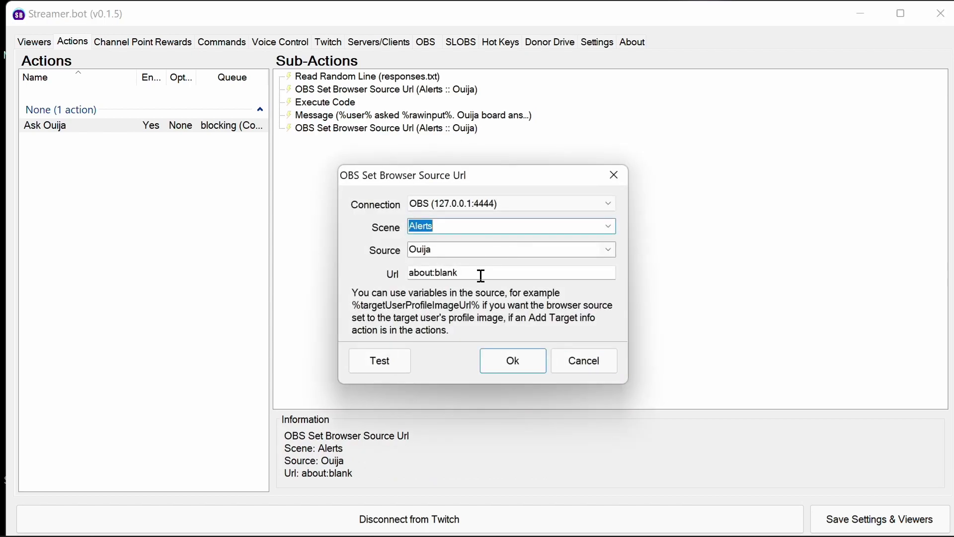
click(479, 272)
click(525, 359)
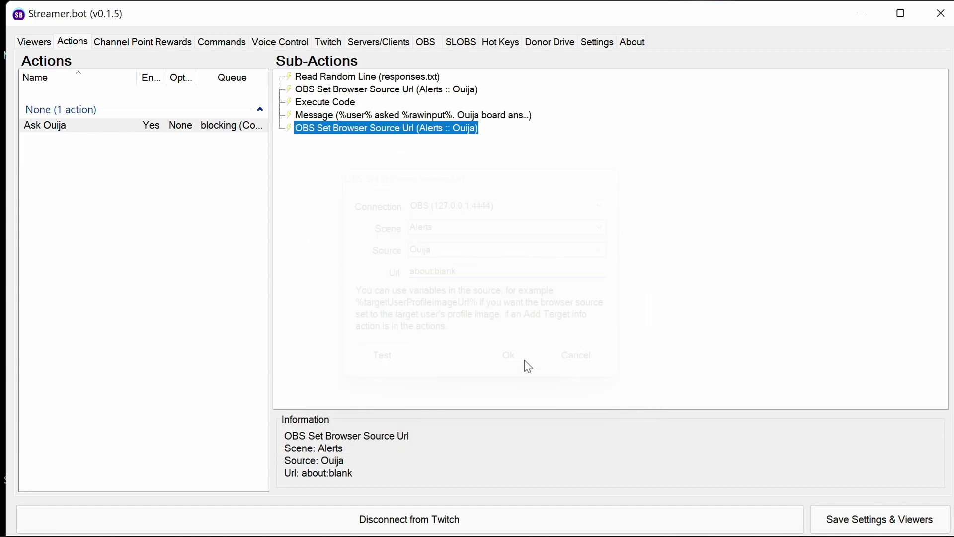